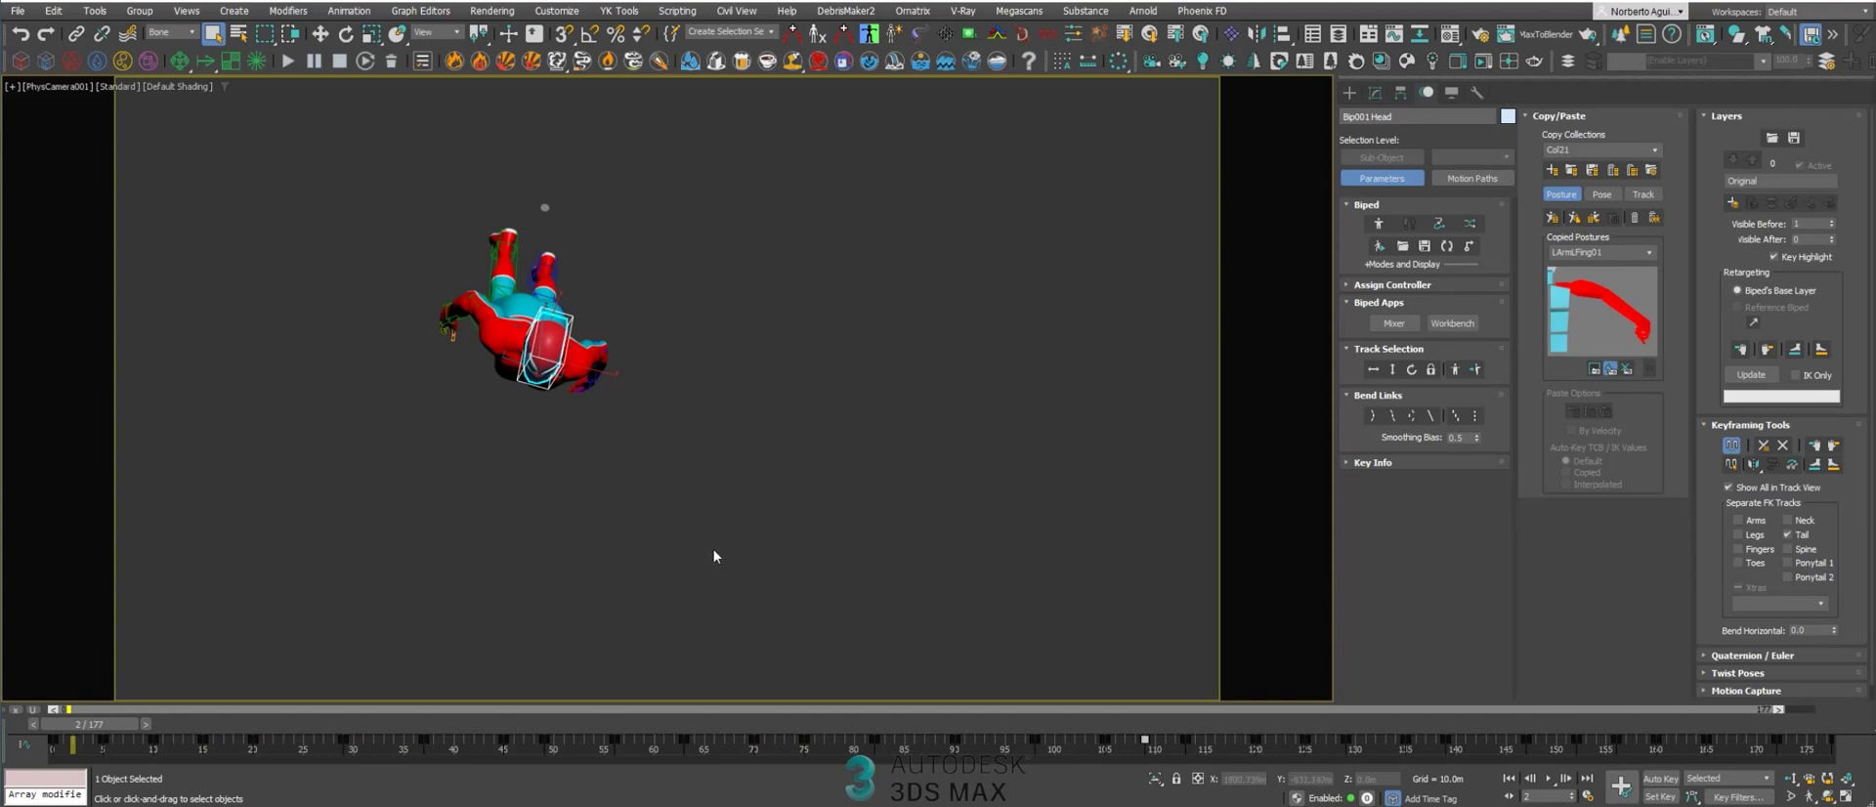
- Scrub the timeline and play back the character animation to review the motion
{"action": "left_click_drag", "start_coordinate": [96, 728], "coordinate": [406, 728]}
{"action": "left_click_drag", "start_coordinate": [427, 788], "coordinate": [1145, 800]}
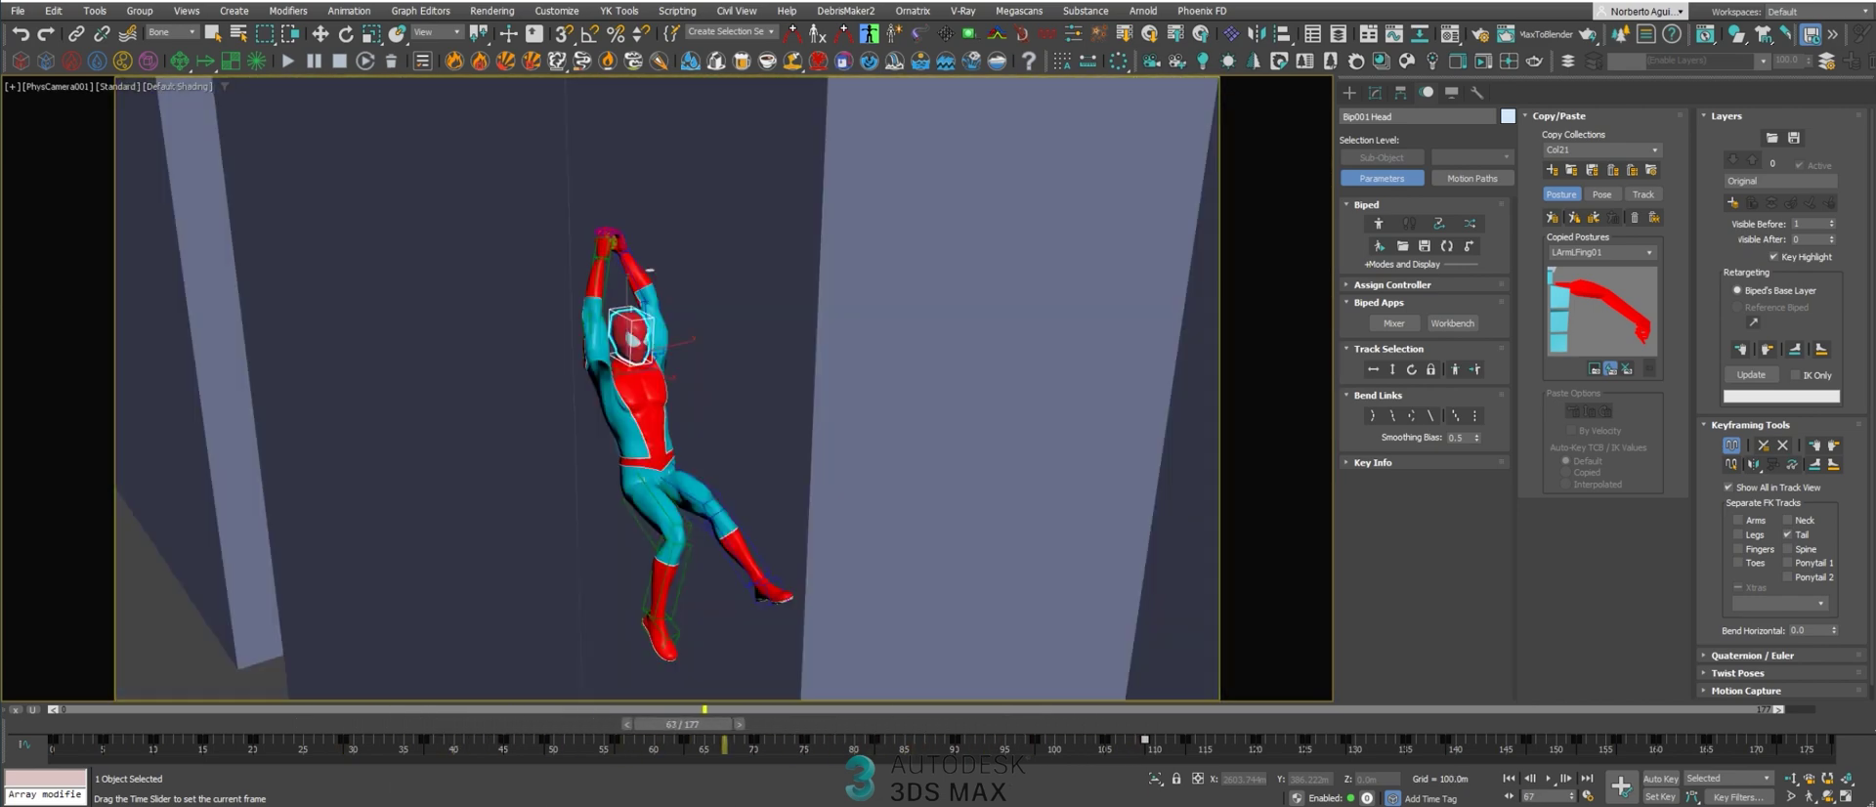
{"action": "key", "text": "/"}
{"action": "left_click_drag", "start_coordinate": [499, 728], "coordinate": [904, 747]}
- Extend the timeline's end to frame 181 and check the animation range in the Time Configuration settings
{"action": "right_click_drag", "start_coordinate": [1166, 748], "coordinate": [1127, 728], "text": "ctrl+alt"}
{"action": "left_click_drag", "start_coordinate": [1126, 733], "coordinate": [1127, 733]}
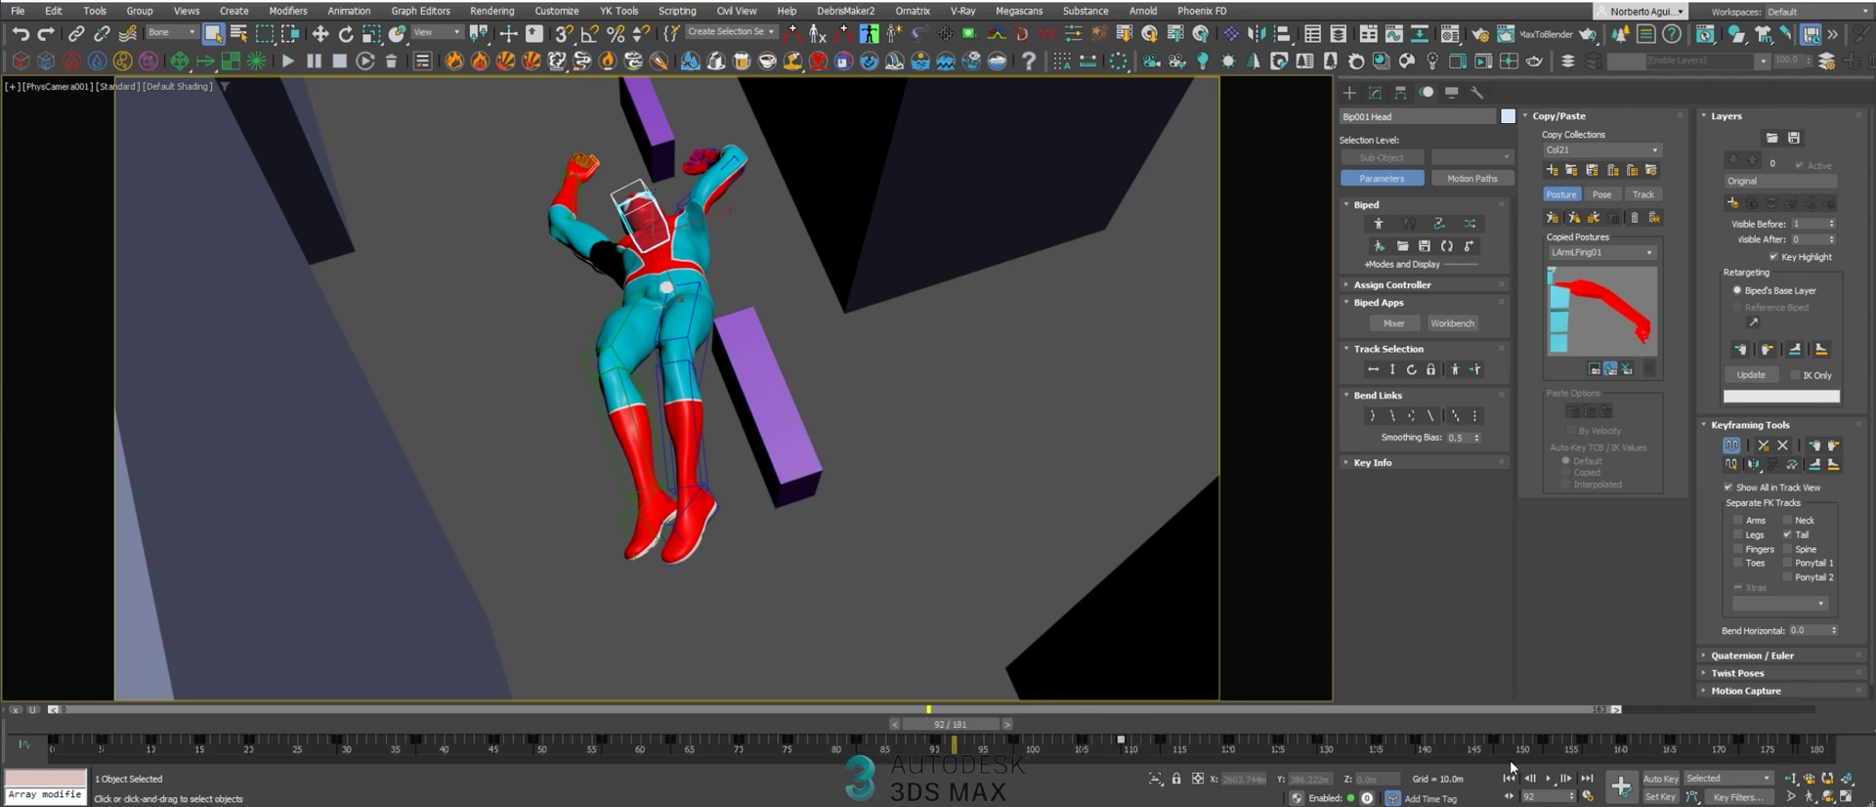
{"action": "left_click", "coordinate": [1588, 796]}
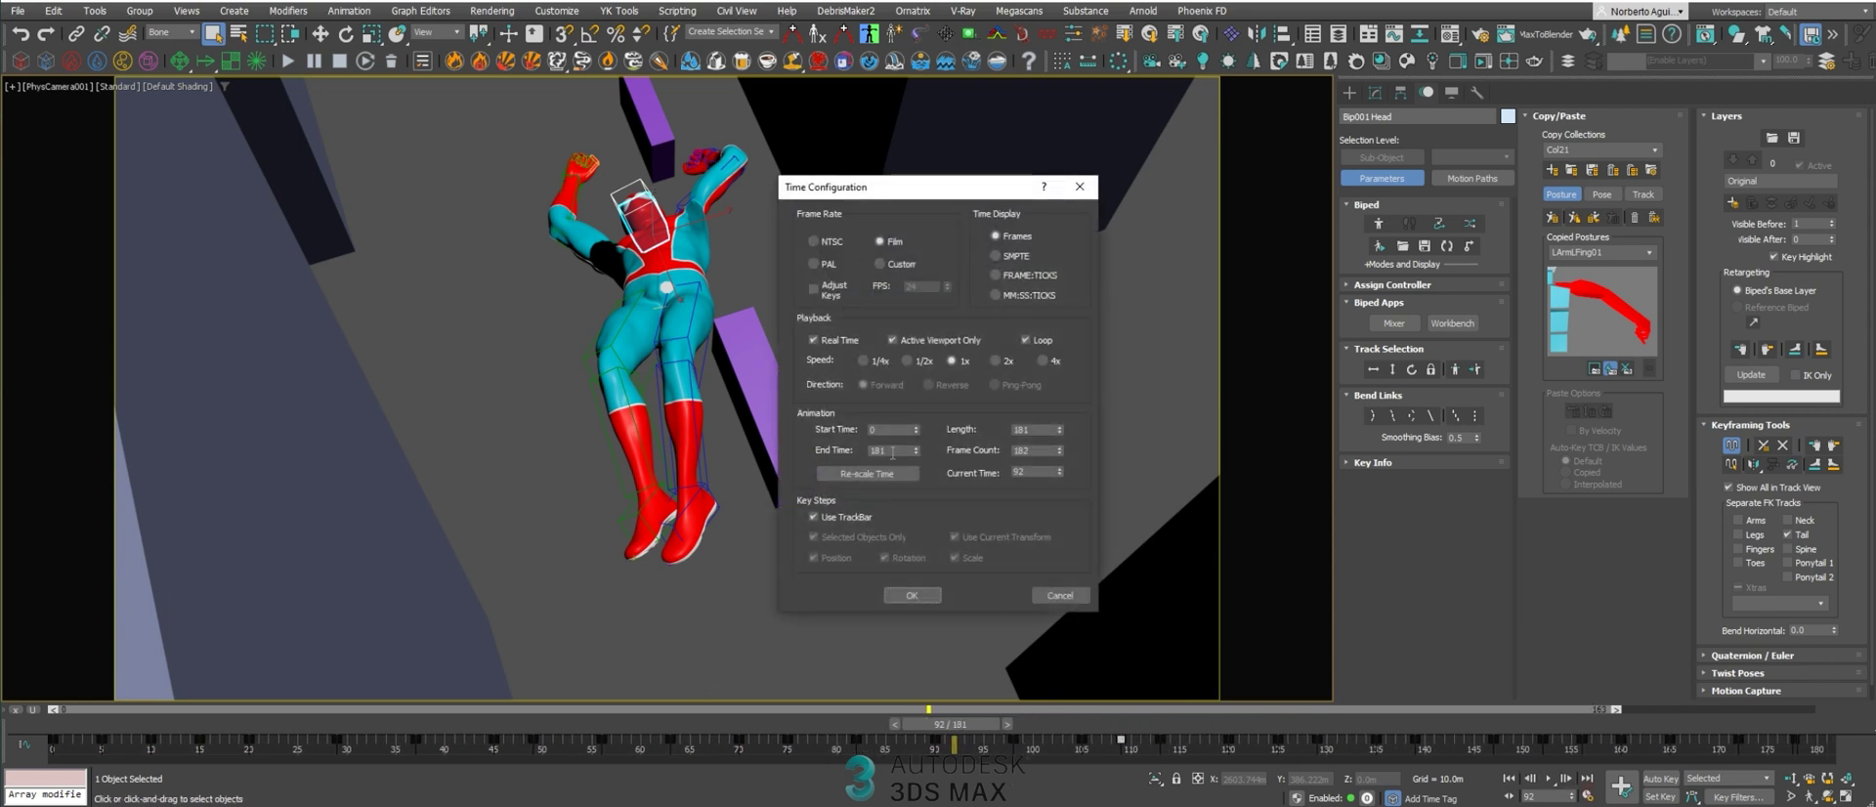
{"action": "left_click", "coordinate": [1063, 594]}
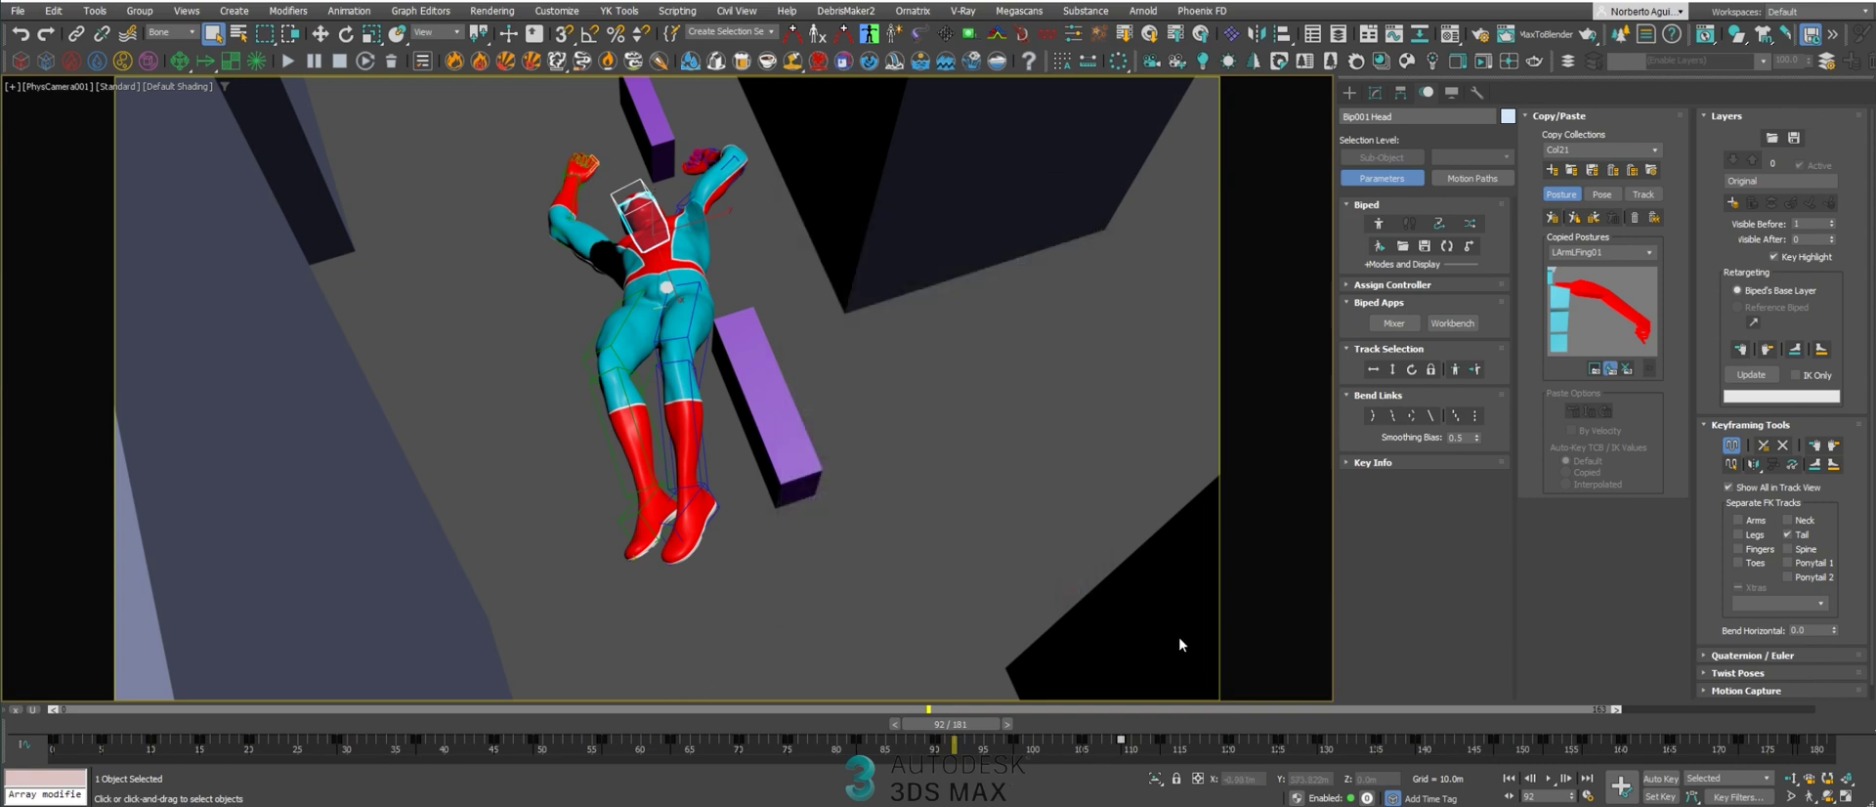
- Scrub to the end of the animation and set the timeline's end time to frame 177
{"action": "left_click_drag", "start_coordinate": [1001, 736], "coordinate": [1819, 776]}
{"action": "key", "text": "q"}
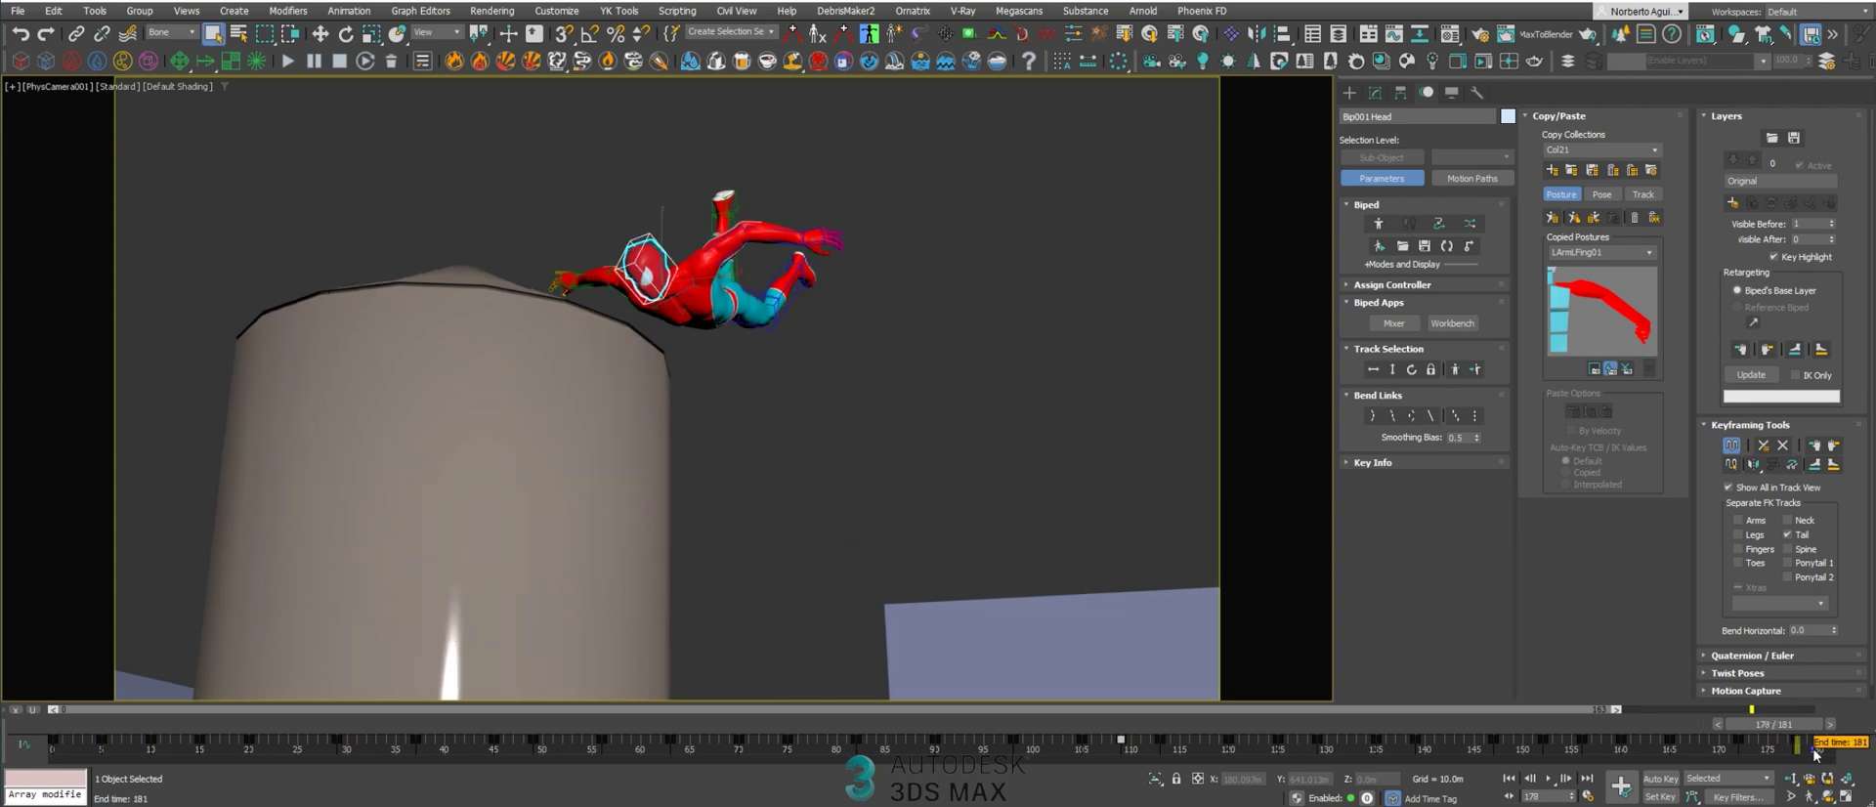
{"action": "left_click_drag", "start_coordinate": [1802, 731], "coordinate": [1792, 735]}
{"action": "right_click_drag", "start_coordinate": [1808, 750], "coordinate": [1846, 754], "text": "ctrl+alt"}
- Select the character's left thigh and scrub the animation back to frame 59
{"action": "left_click_drag", "start_coordinate": [1808, 726], "coordinate": [474, 688]}
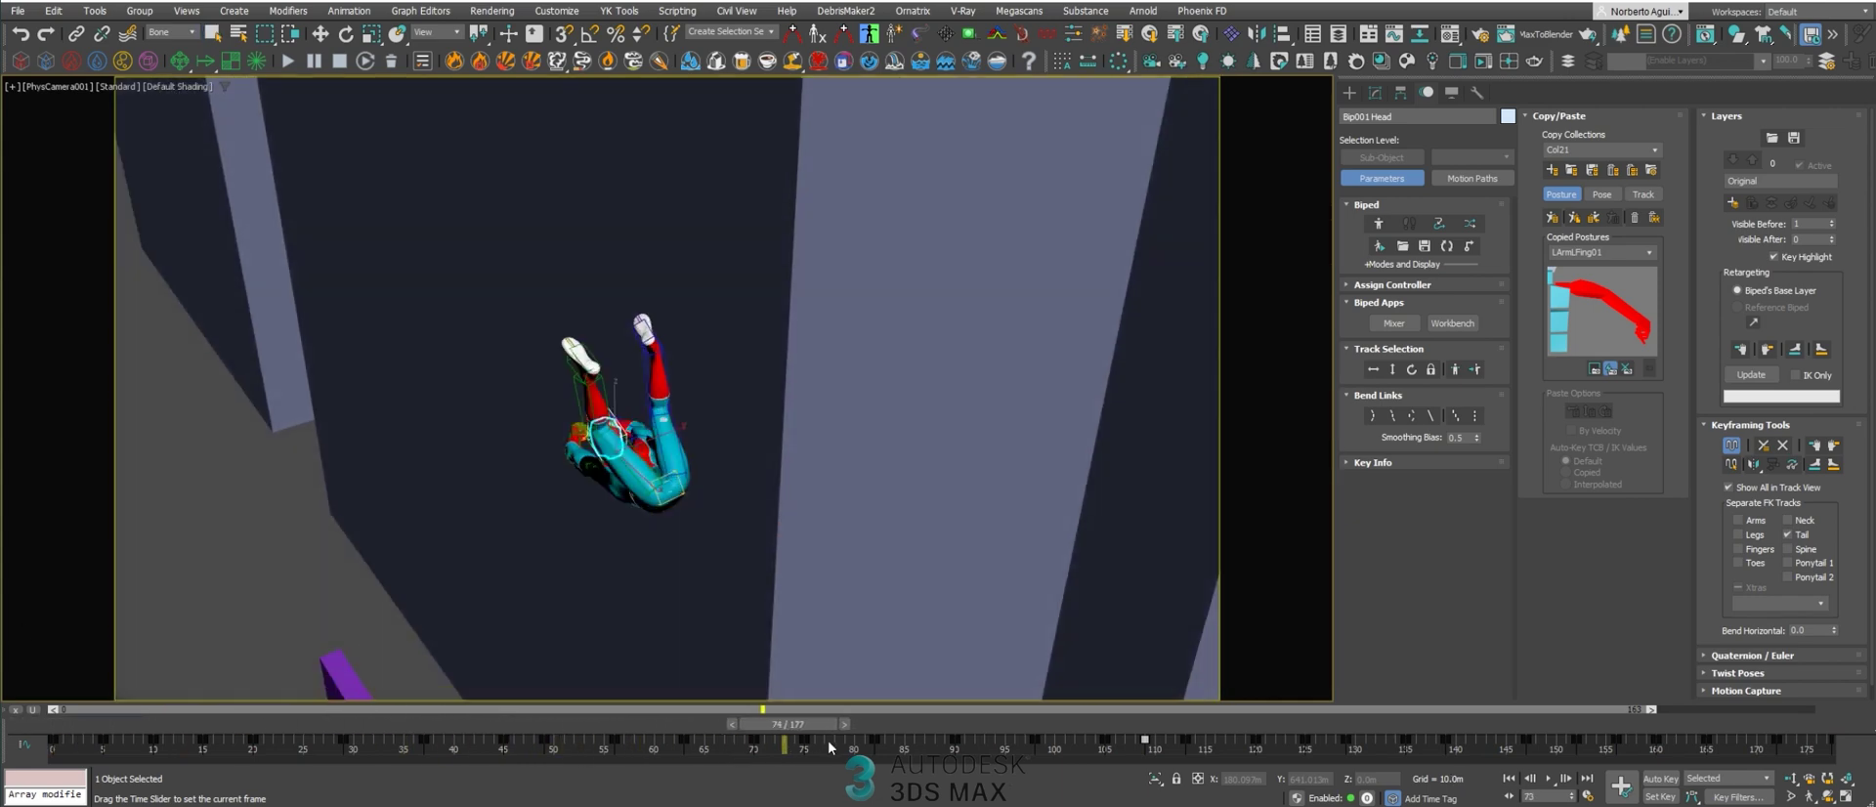
{"action": "mouse_move", "coordinate": [829, 744]}
{"action": "left_mouse_down"}
{"action": "mouse_move", "coordinate": [948, 755]}
{"action": "mouse_move", "coordinate": [806, 758]}
{"action": "left_mouse_up"}
{"action": "left_click", "coordinate": [664, 445]}
{"action": "left_click_drag", "start_coordinate": [795, 718], "coordinate": [672, 734]}
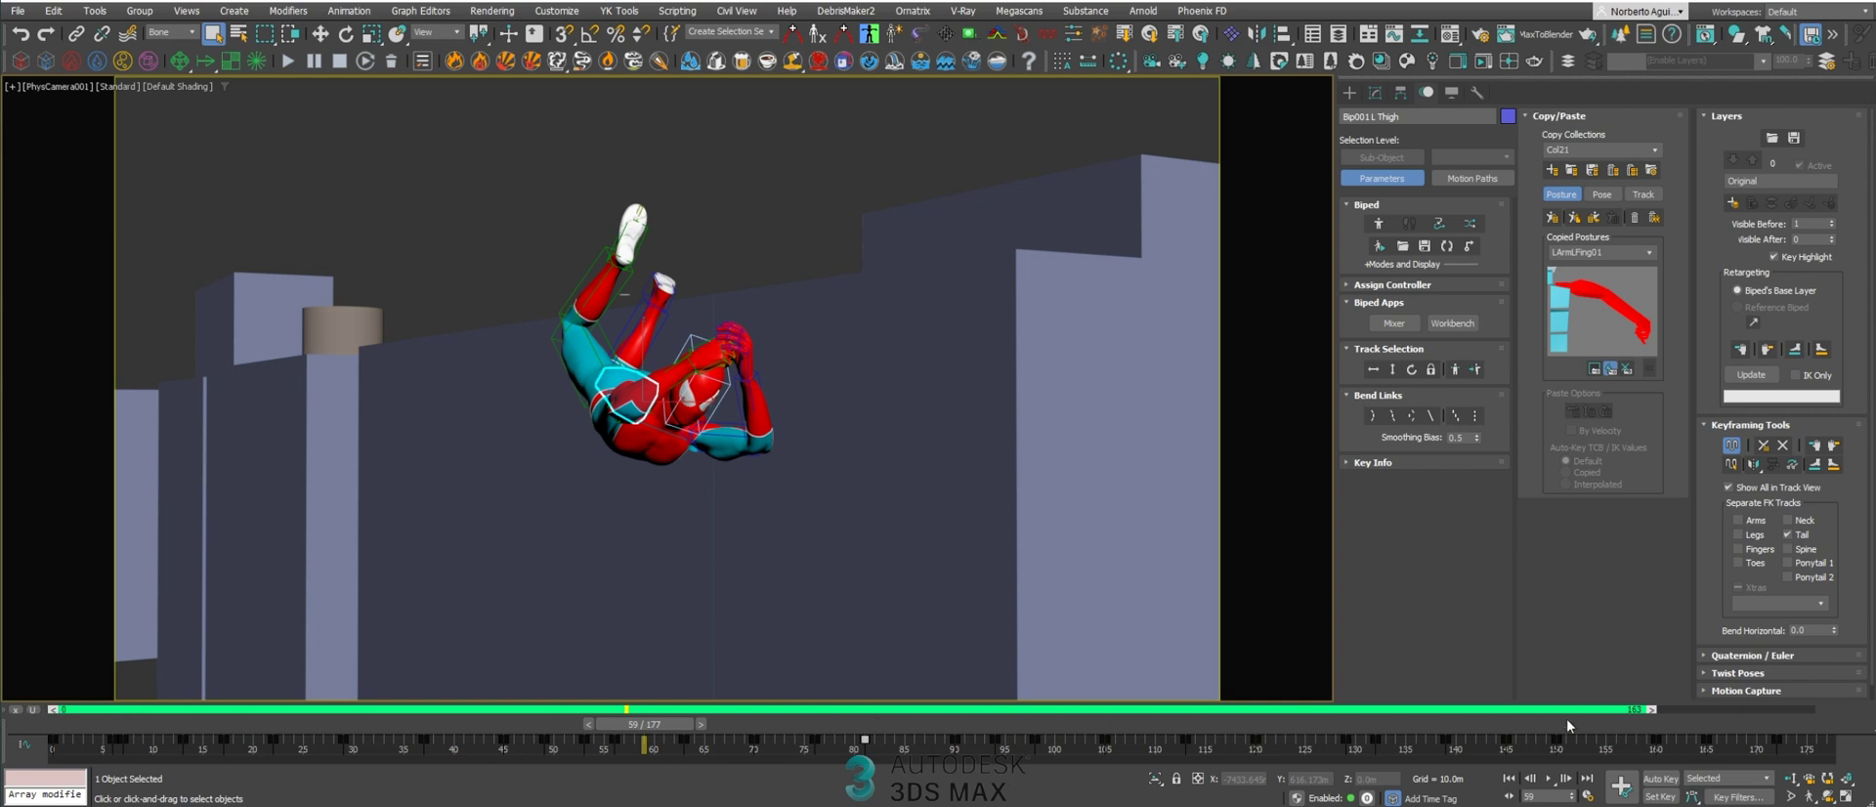
- Limit the playback range to the middle of the animation, starting at frame 65, and scrub through its first frames
{"action": "left_click_drag", "start_coordinate": [1661, 707], "coordinate": [1107, 736]}
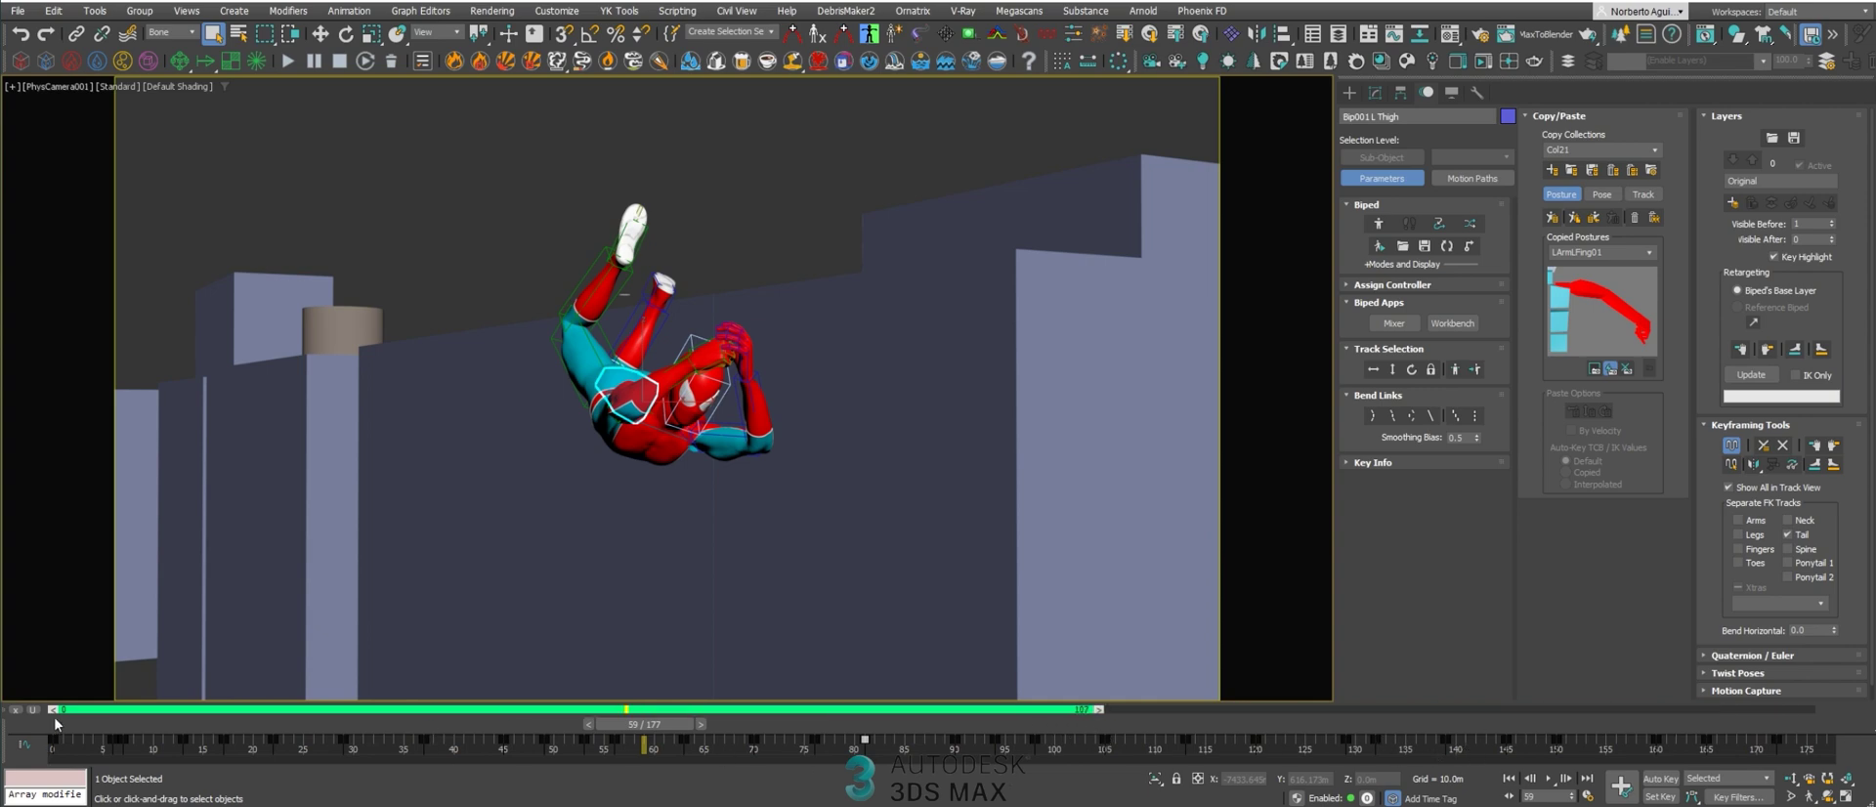
{"action": "left_click_drag", "start_coordinate": [55, 711], "coordinate": [803, 733]}
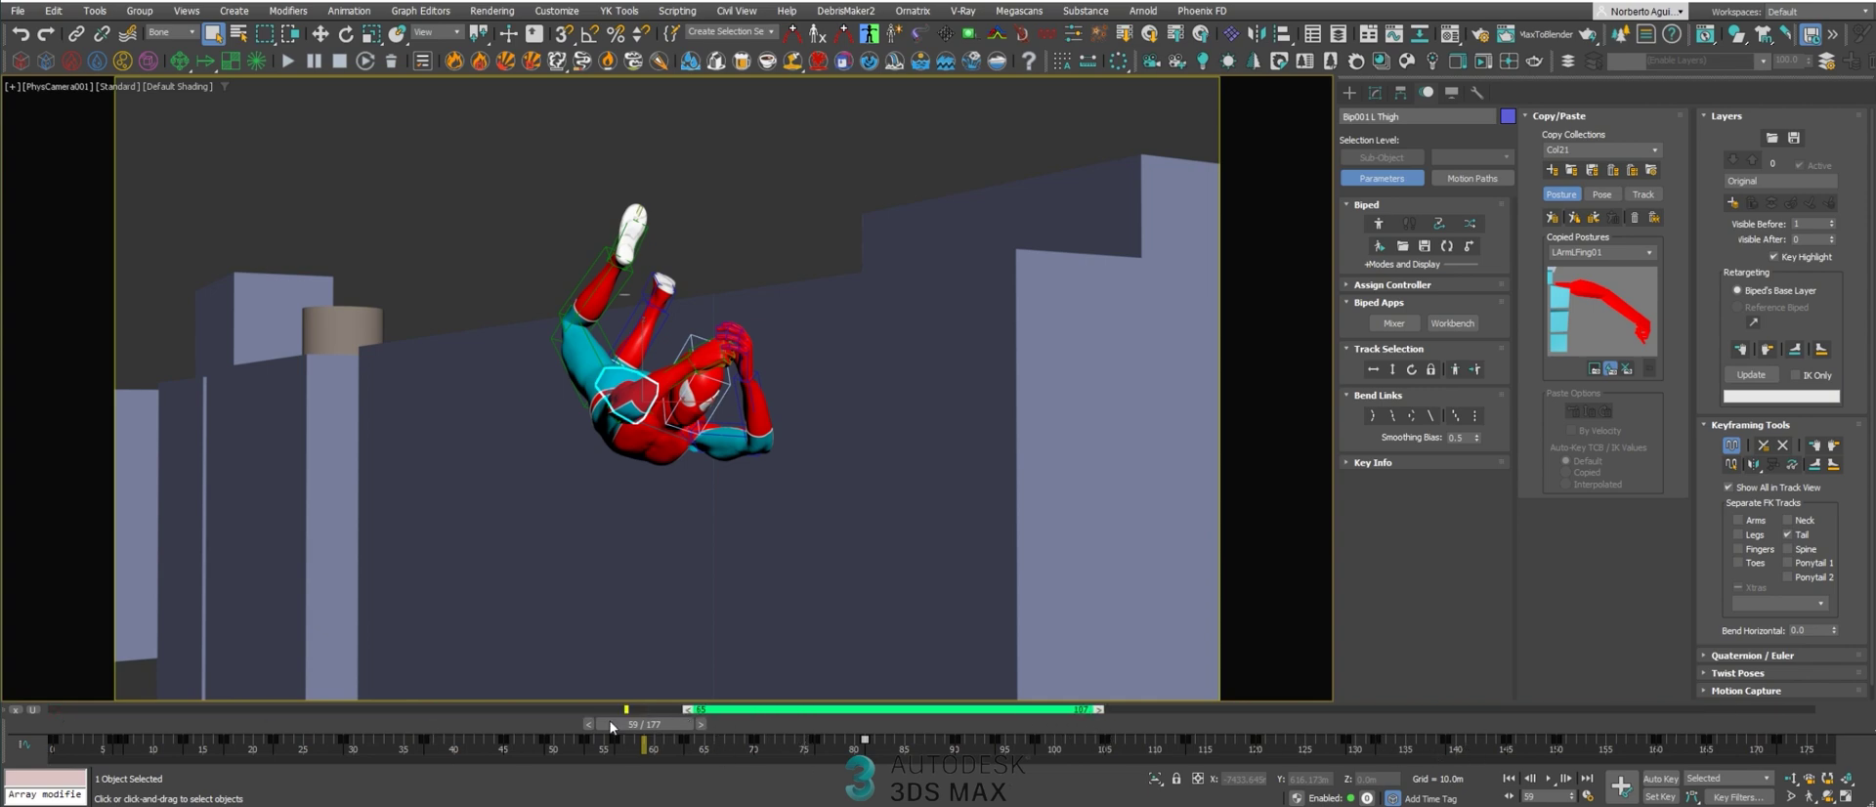
{"action": "left_click_drag", "start_coordinate": [612, 726], "coordinate": [690, 710]}
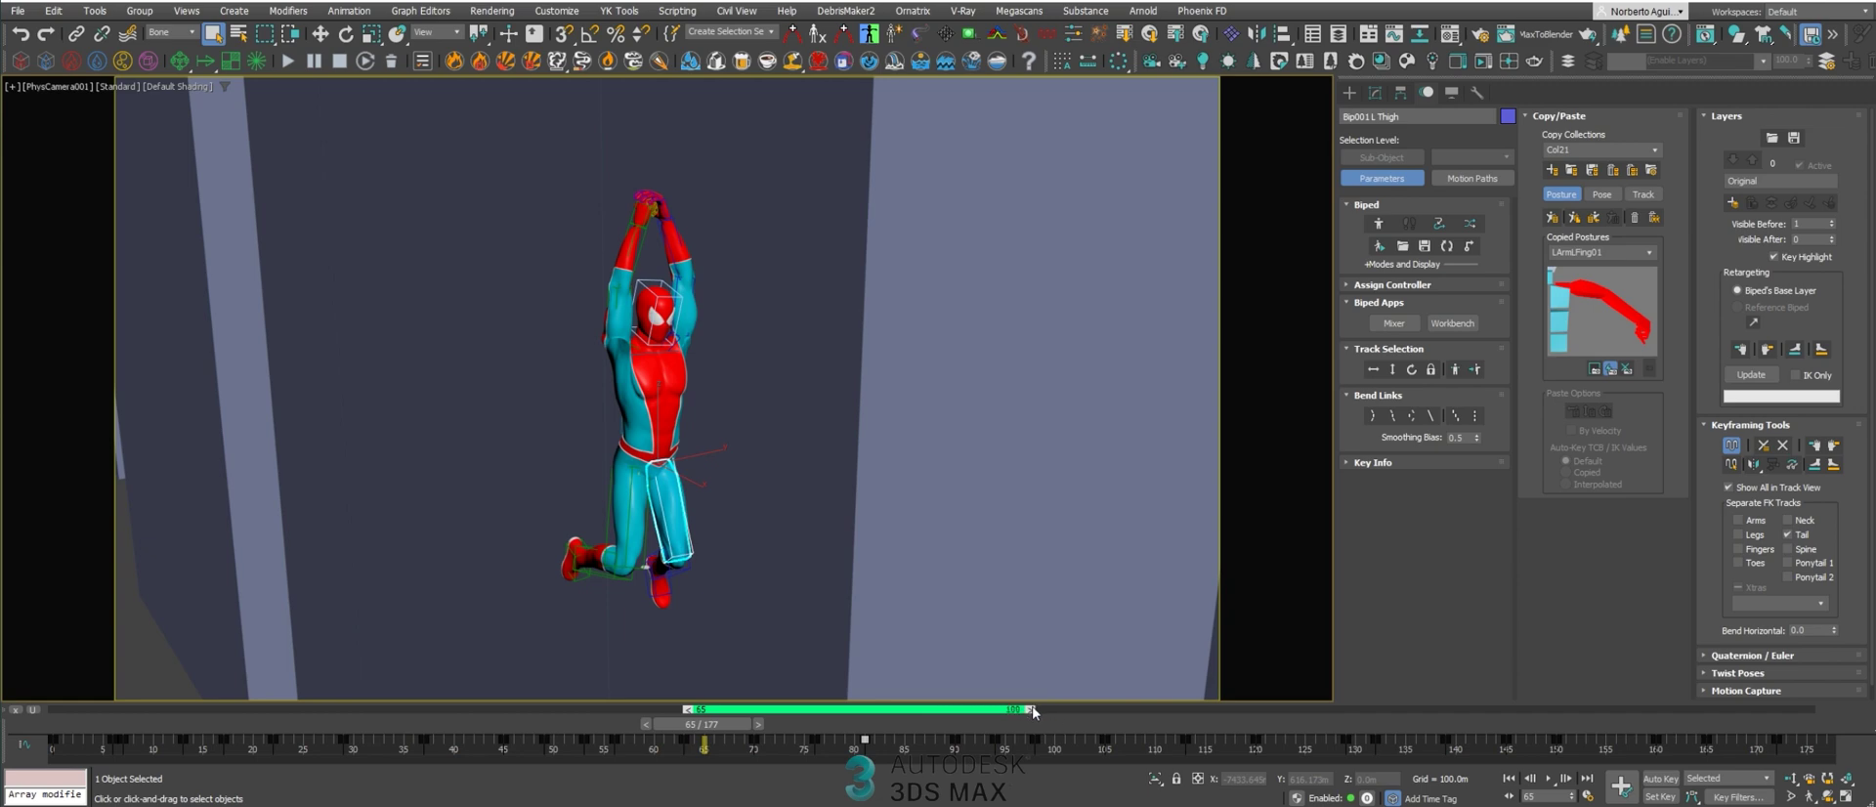
{"action": "mouse_move", "coordinate": [722, 728]}
{"action": "left_mouse_down"}
{"action": "mouse_move", "coordinate": [921, 731]}
{"action": "mouse_move", "coordinate": [674, 731]}
{"action": "mouse_move", "coordinate": [820, 730]}
{"action": "mouse_move", "coordinate": [744, 731]}
{"action": "left_mouse_up"}
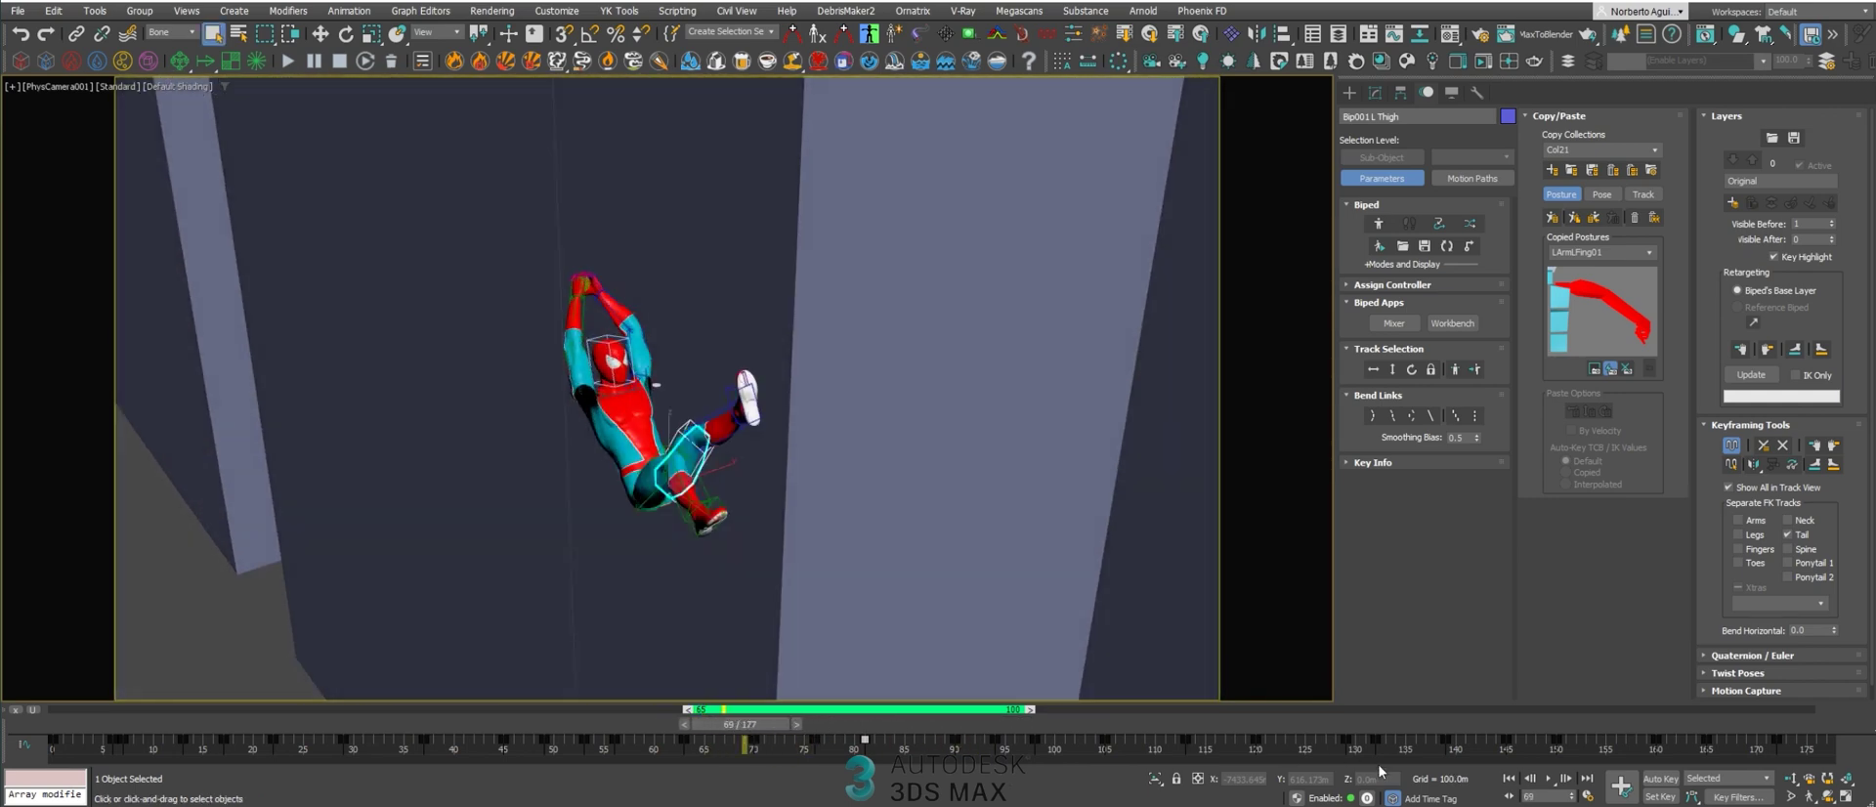
- Play the animation inside the limited range and extend the range's end to frame 118
{"action": "left_click", "coordinate": [1548, 782]}
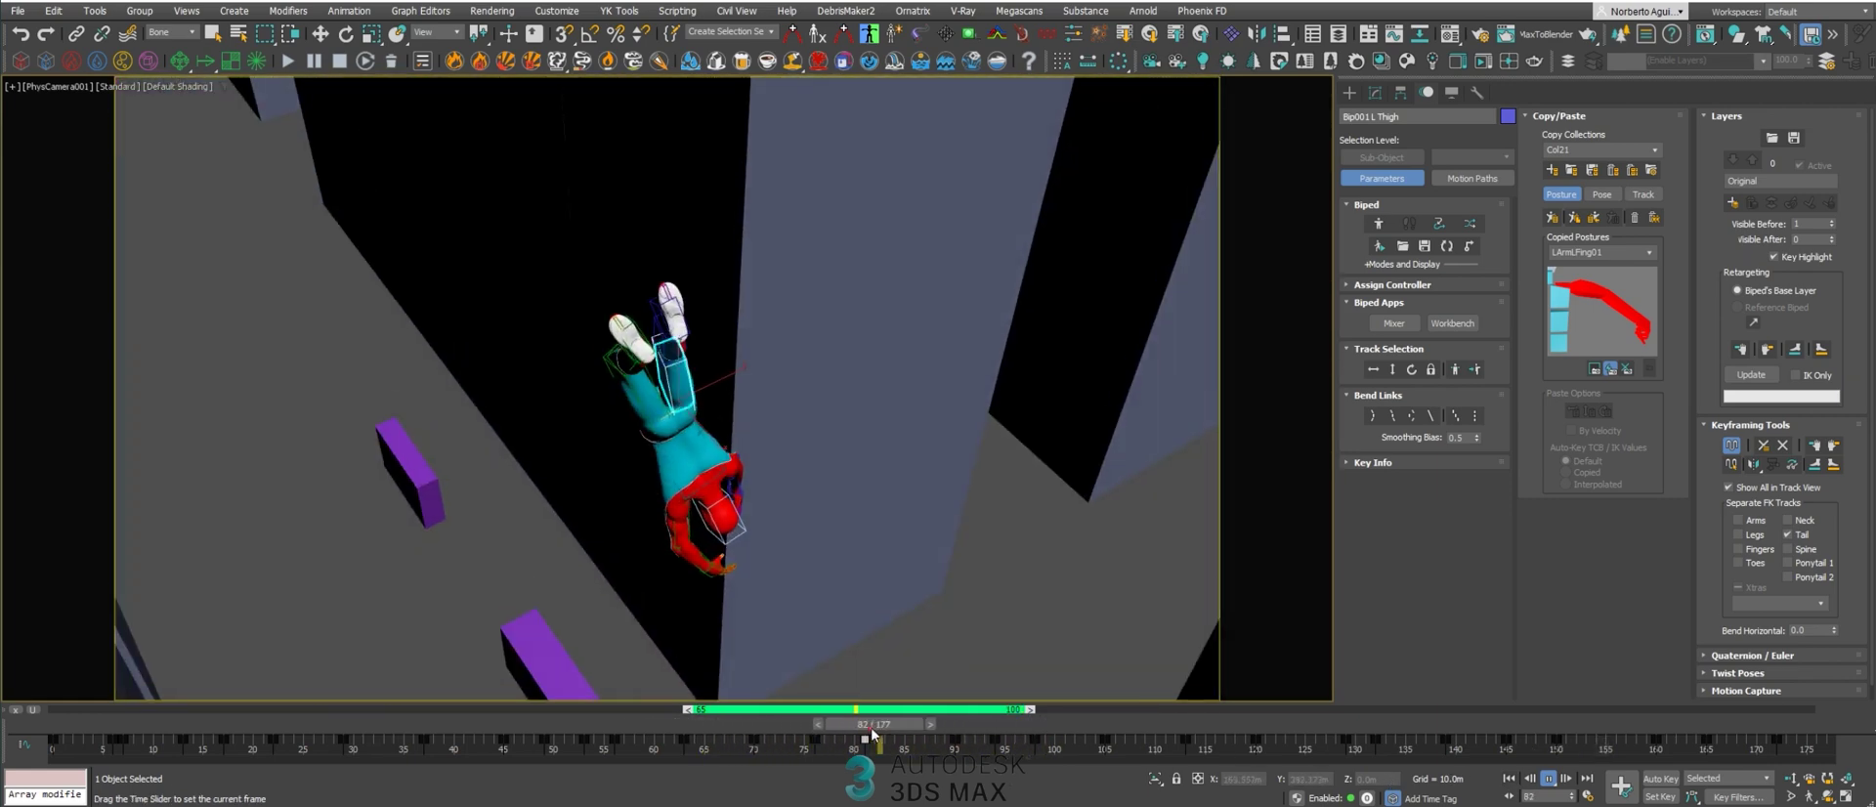
{"action": "left_click_drag", "start_coordinate": [872, 729], "coordinate": [830, 728]}
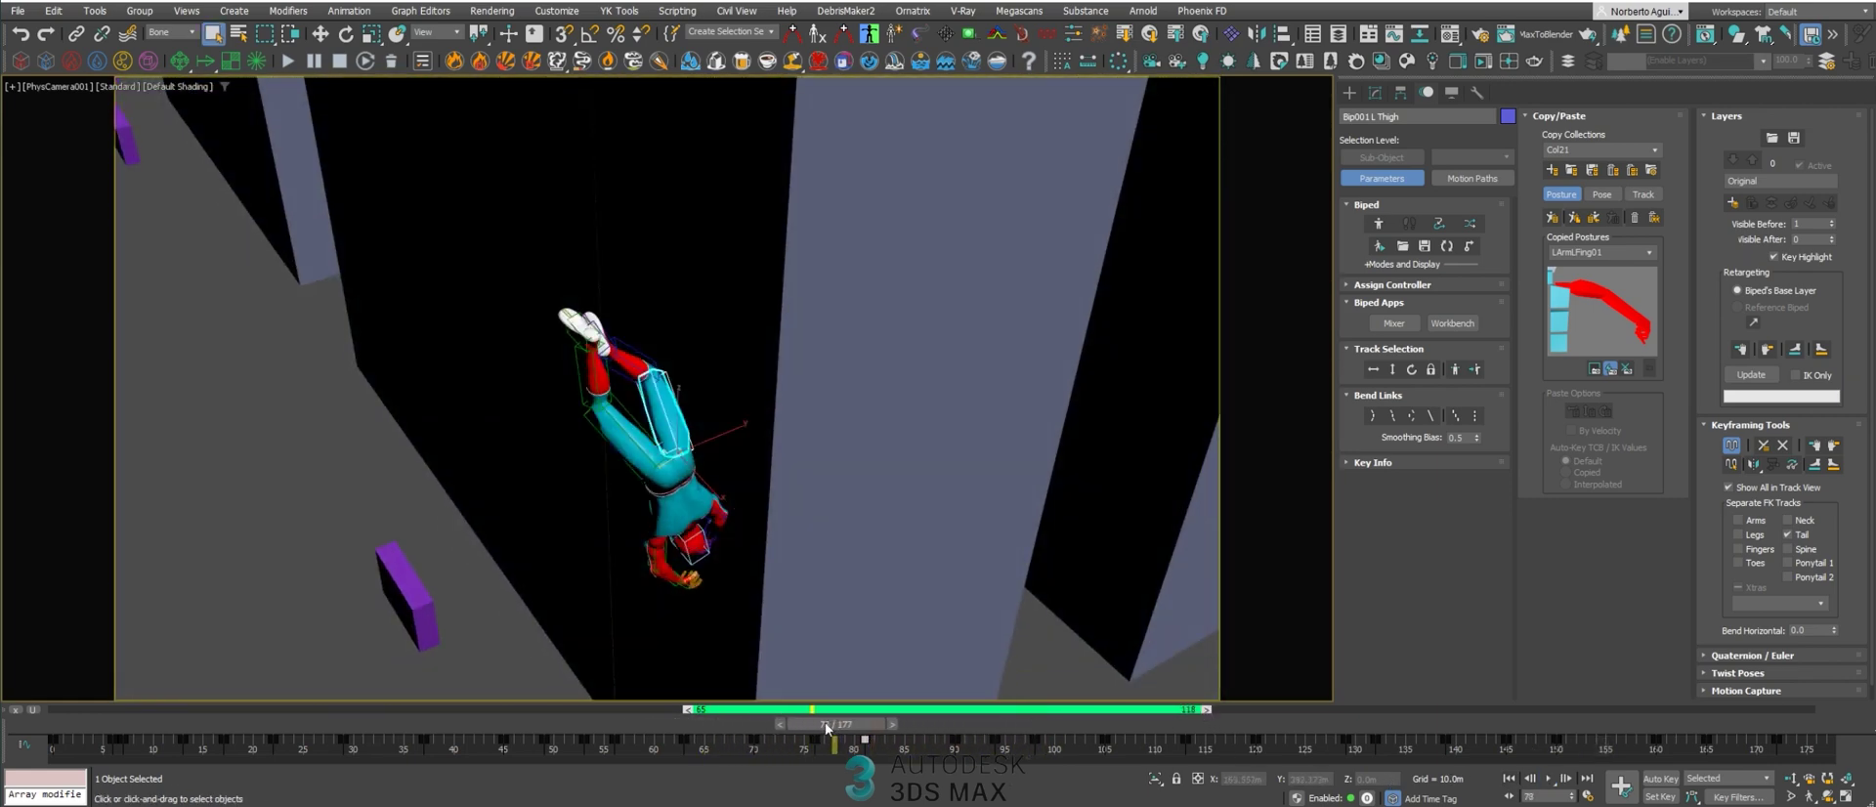
{"action": "left_click", "coordinate": [1548, 781]}
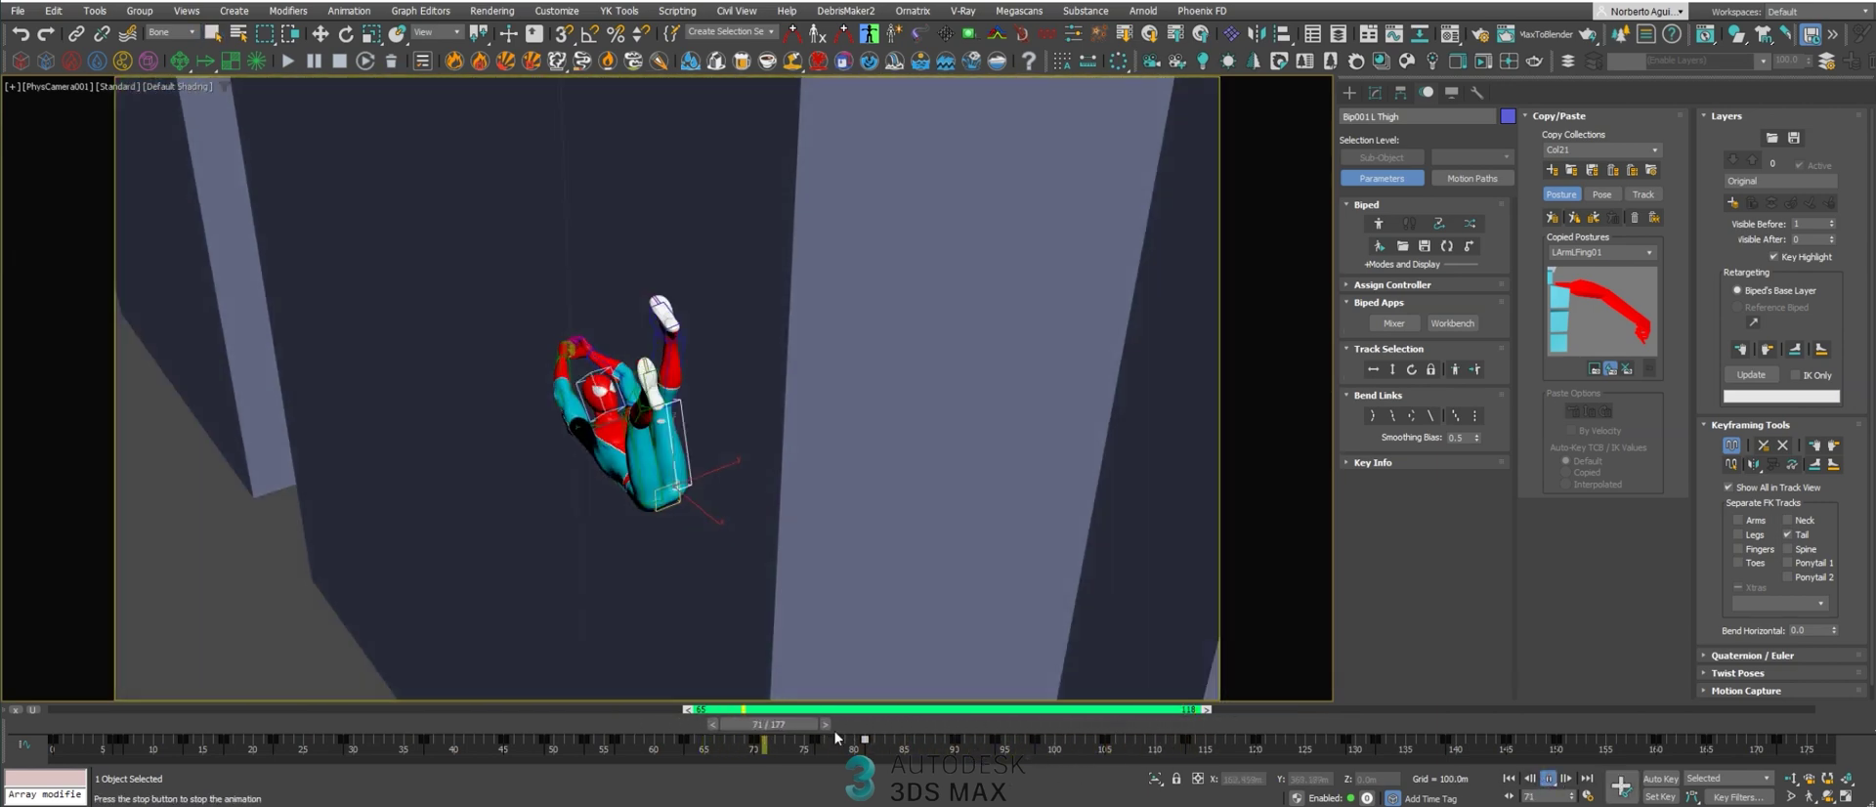
{"action": "key", "text": "slash"}
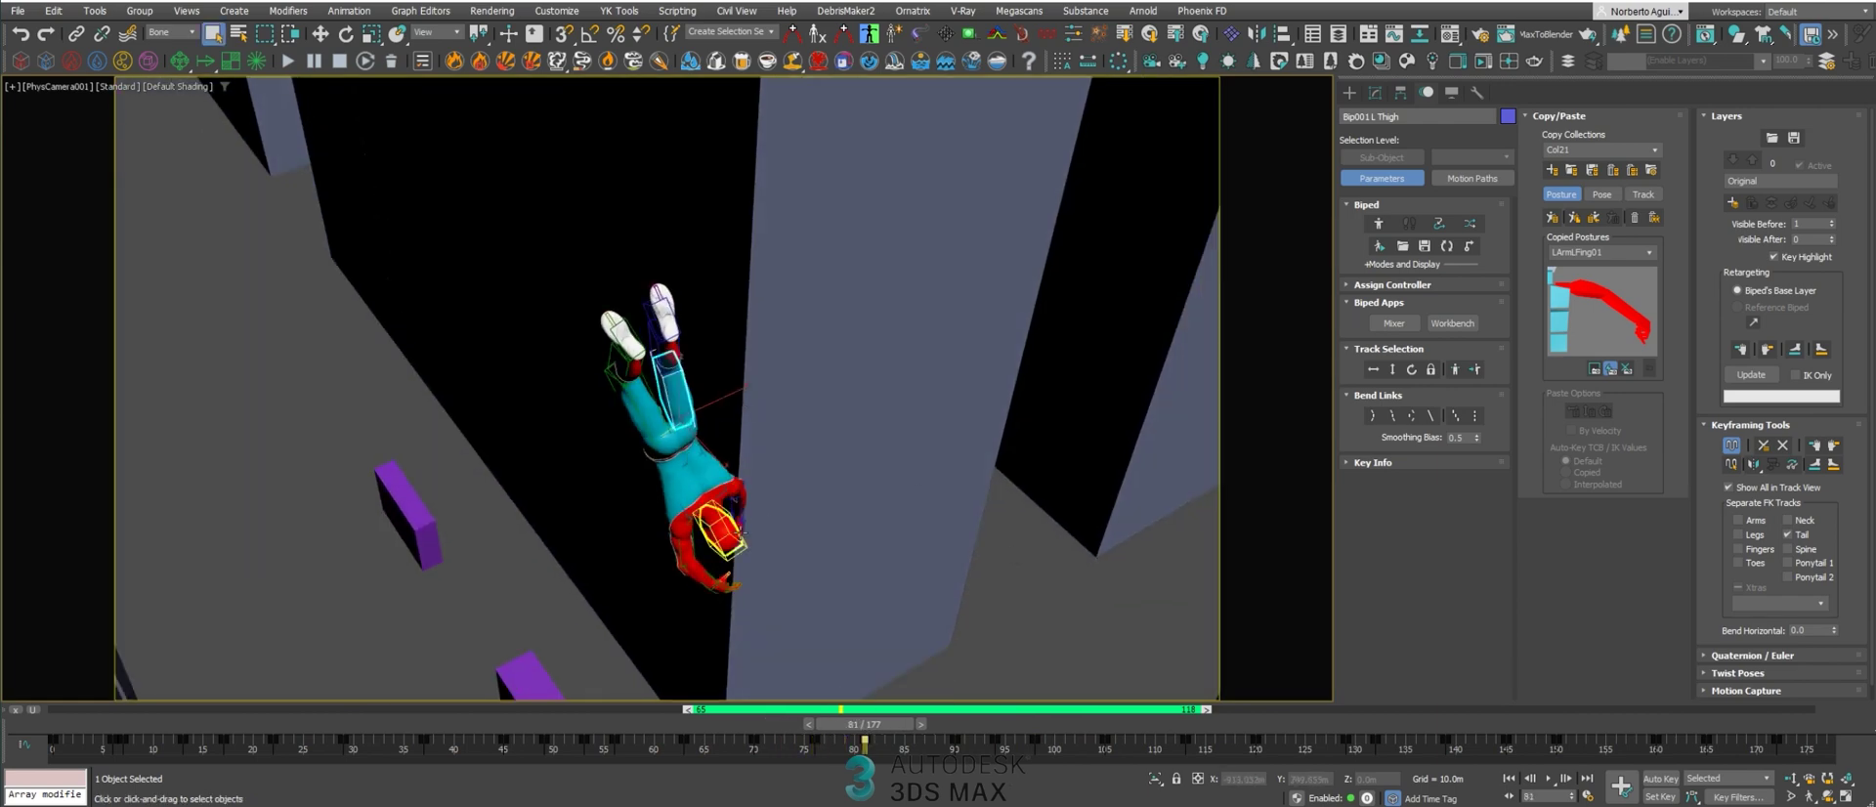
- Select the head, then fit the timeline to the 65–118 playback range and scrub to frame 100
{"action": "left_click", "coordinate": [721, 538]}
{"action": "left_click_drag", "start_coordinate": [856, 731], "coordinate": [843, 727]}
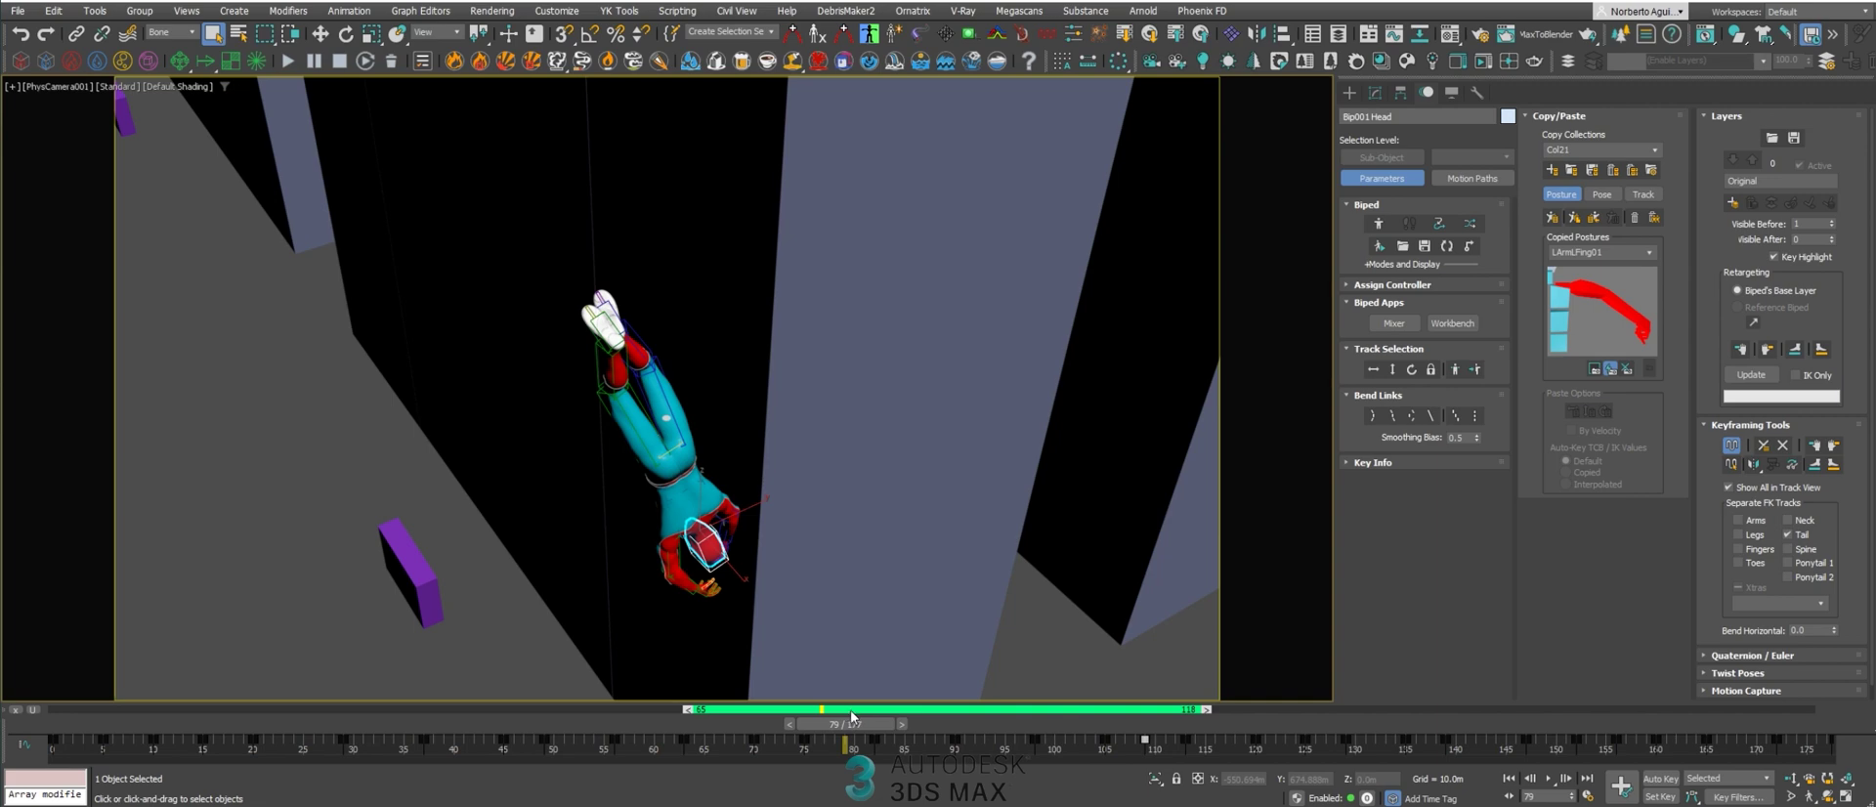
{"action": "double_click", "coordinate": [850, 711]}
{"action": "left_click_drag", "start_coordinate": [549, 730], "coordinate": [79, 728]}
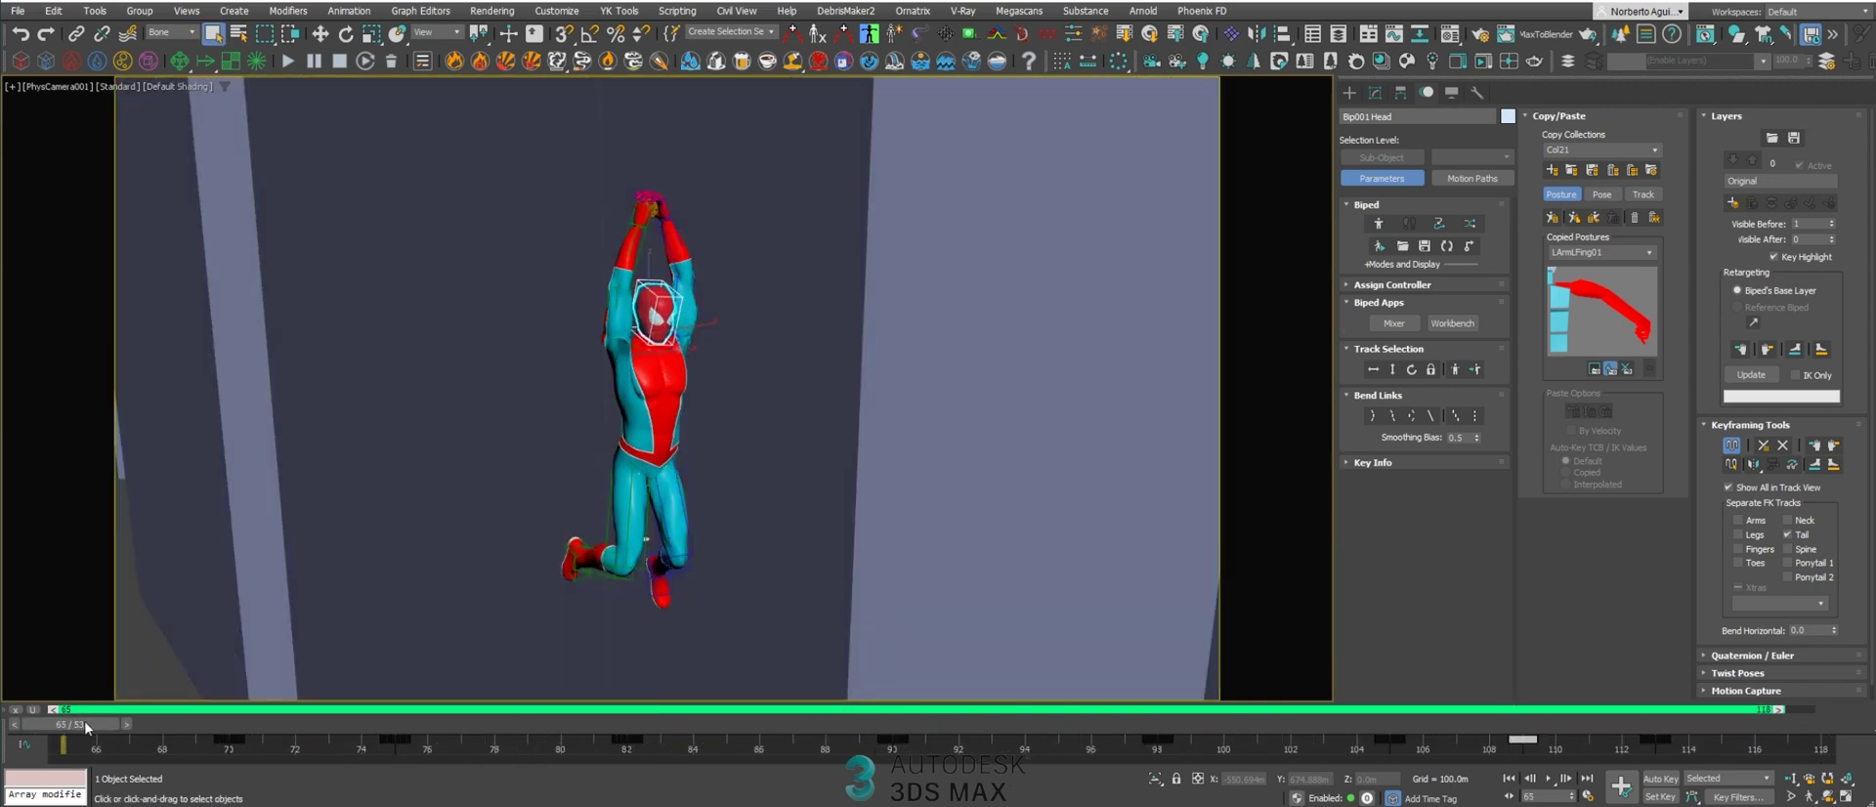
{"action": "left_click_drag", "start_coordinate": [98, 725], "coordinate": [1215, 725]}
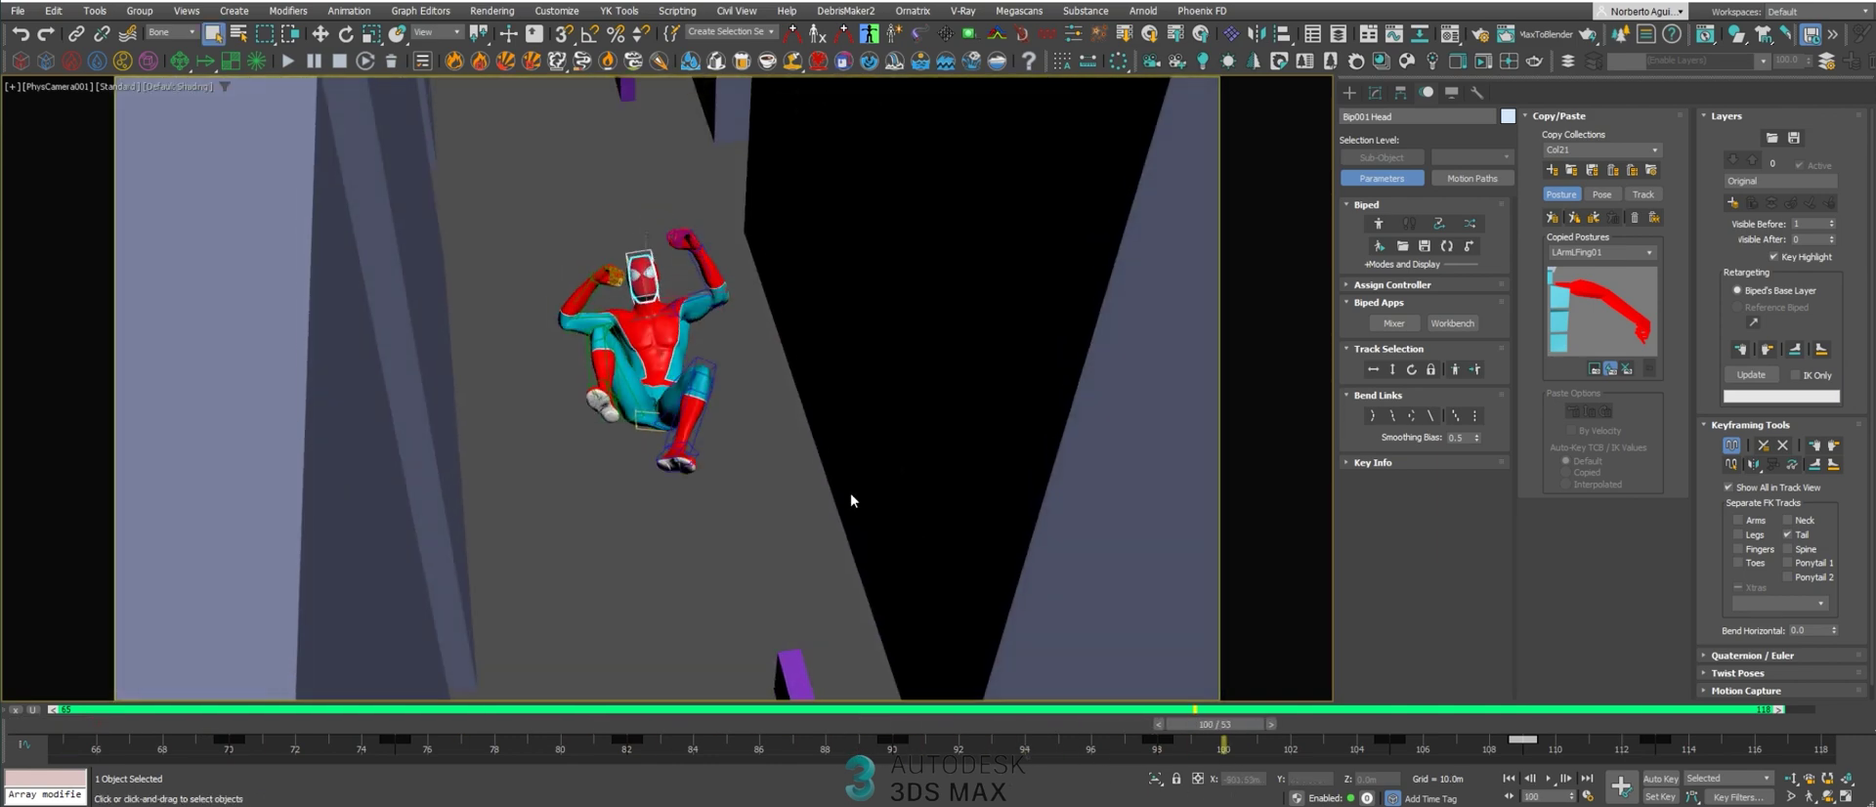
- Turn on Auto Key and rotate the left calf at frame 100 to adjust its pose
{"action": "left_click", "coordinate": [713, 401]}
{"action": "key", "text": "e"}
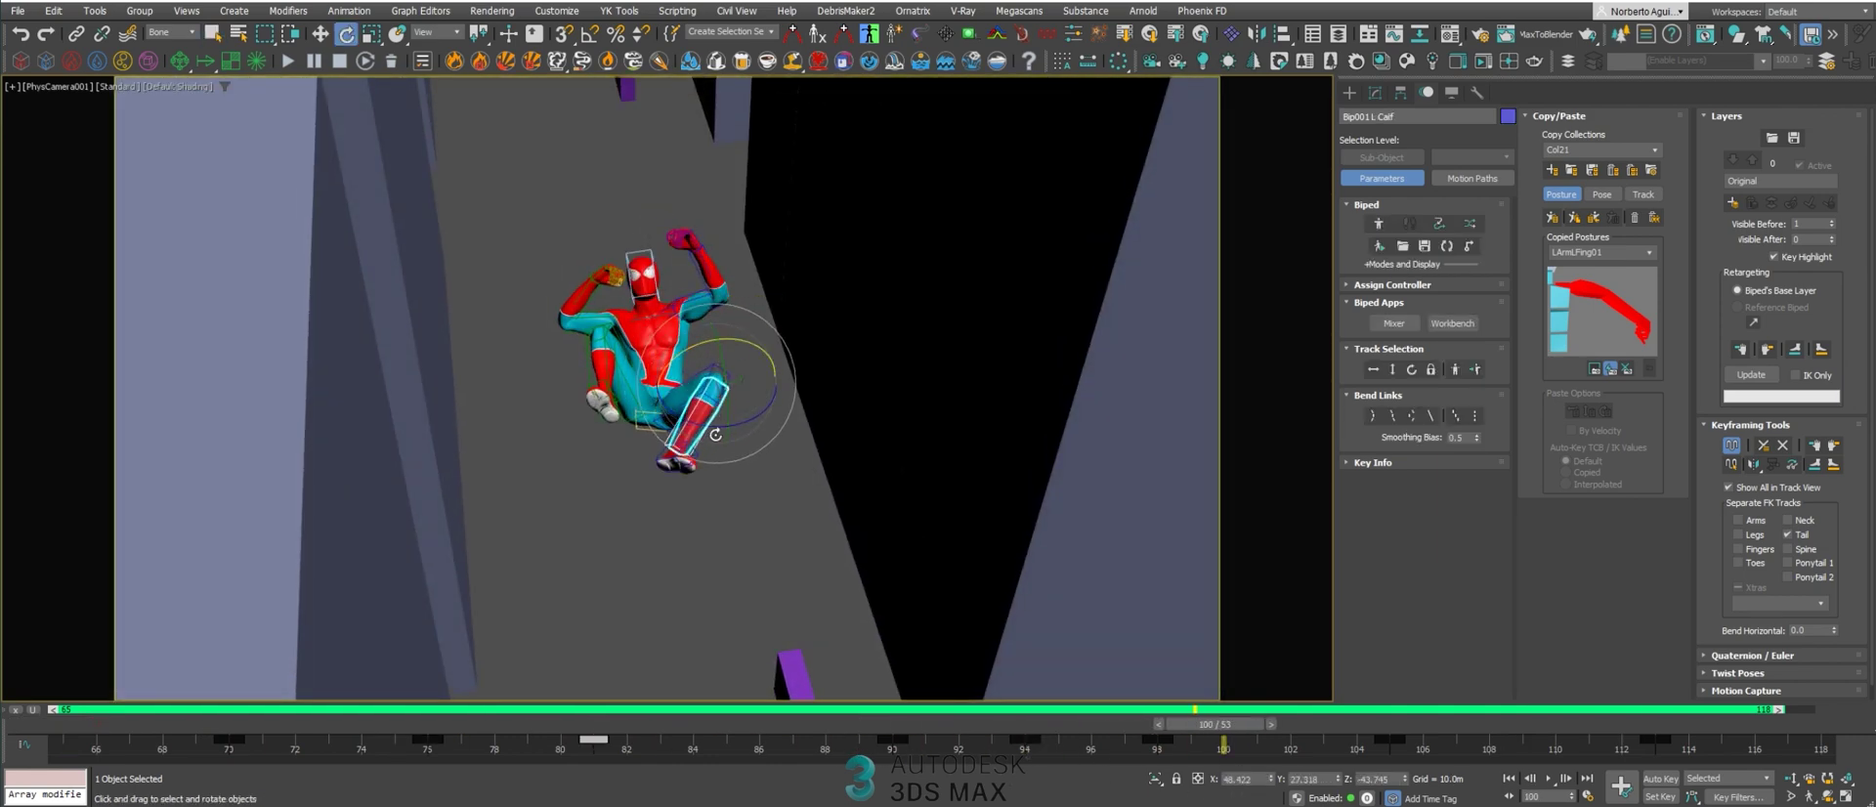
{"action": "left_click_drag", "start_coordinate": [715, 428], "coordinate": [750, 449]}
{"action": "key", "text": "n"}
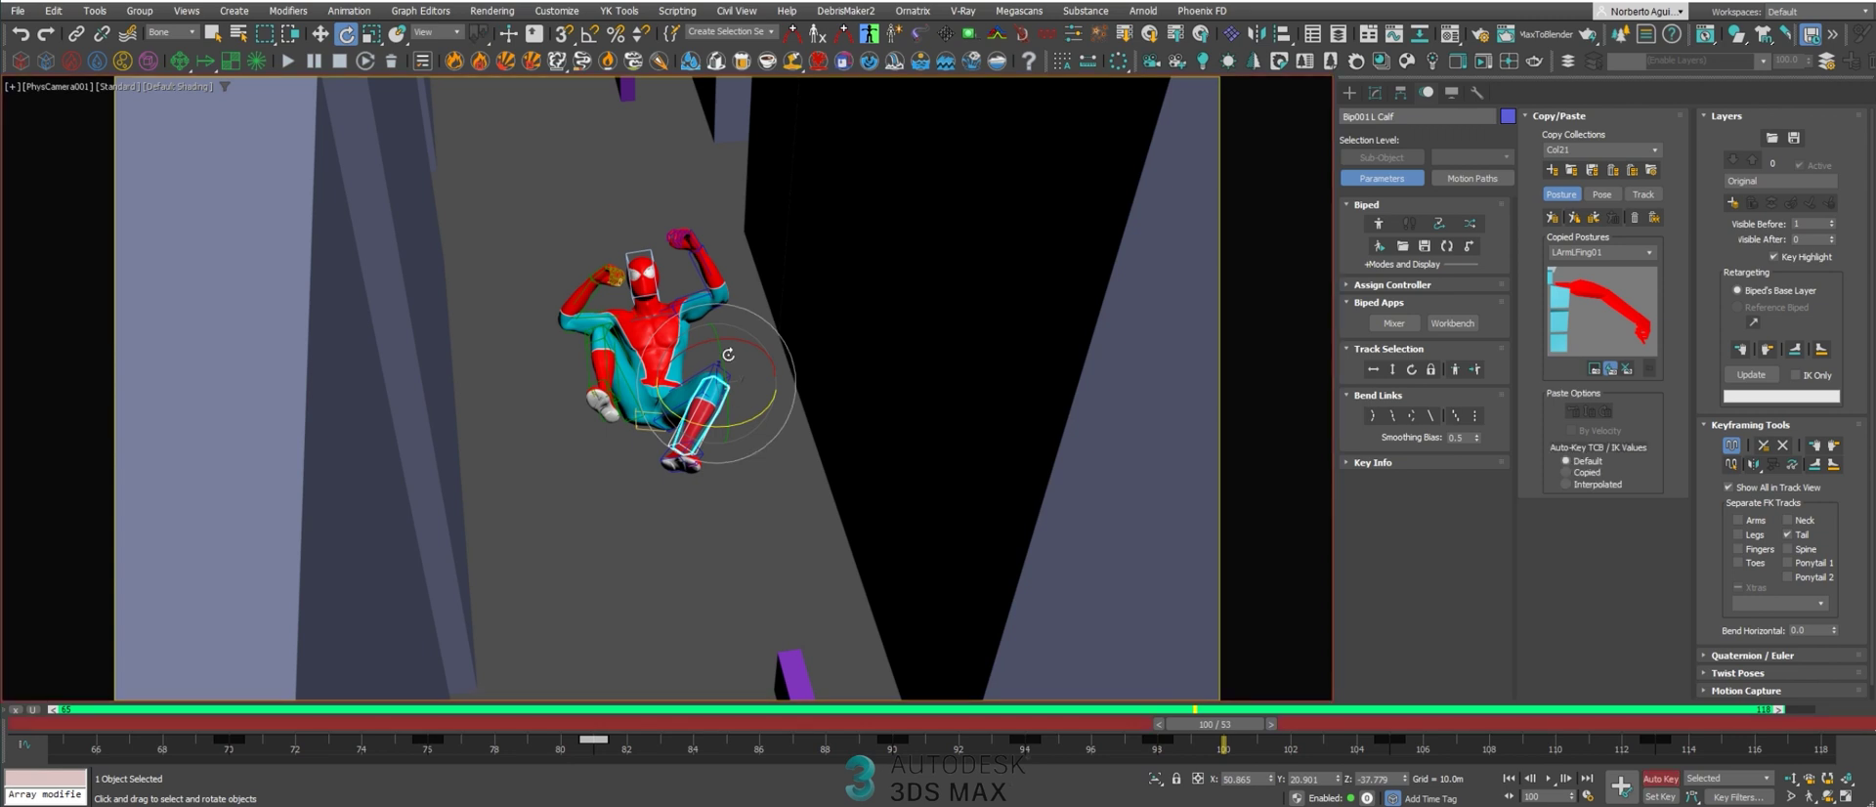
{"action": "left_click_drag", "start_coordinate": [731, 341], "coordinate": [717, 339]}
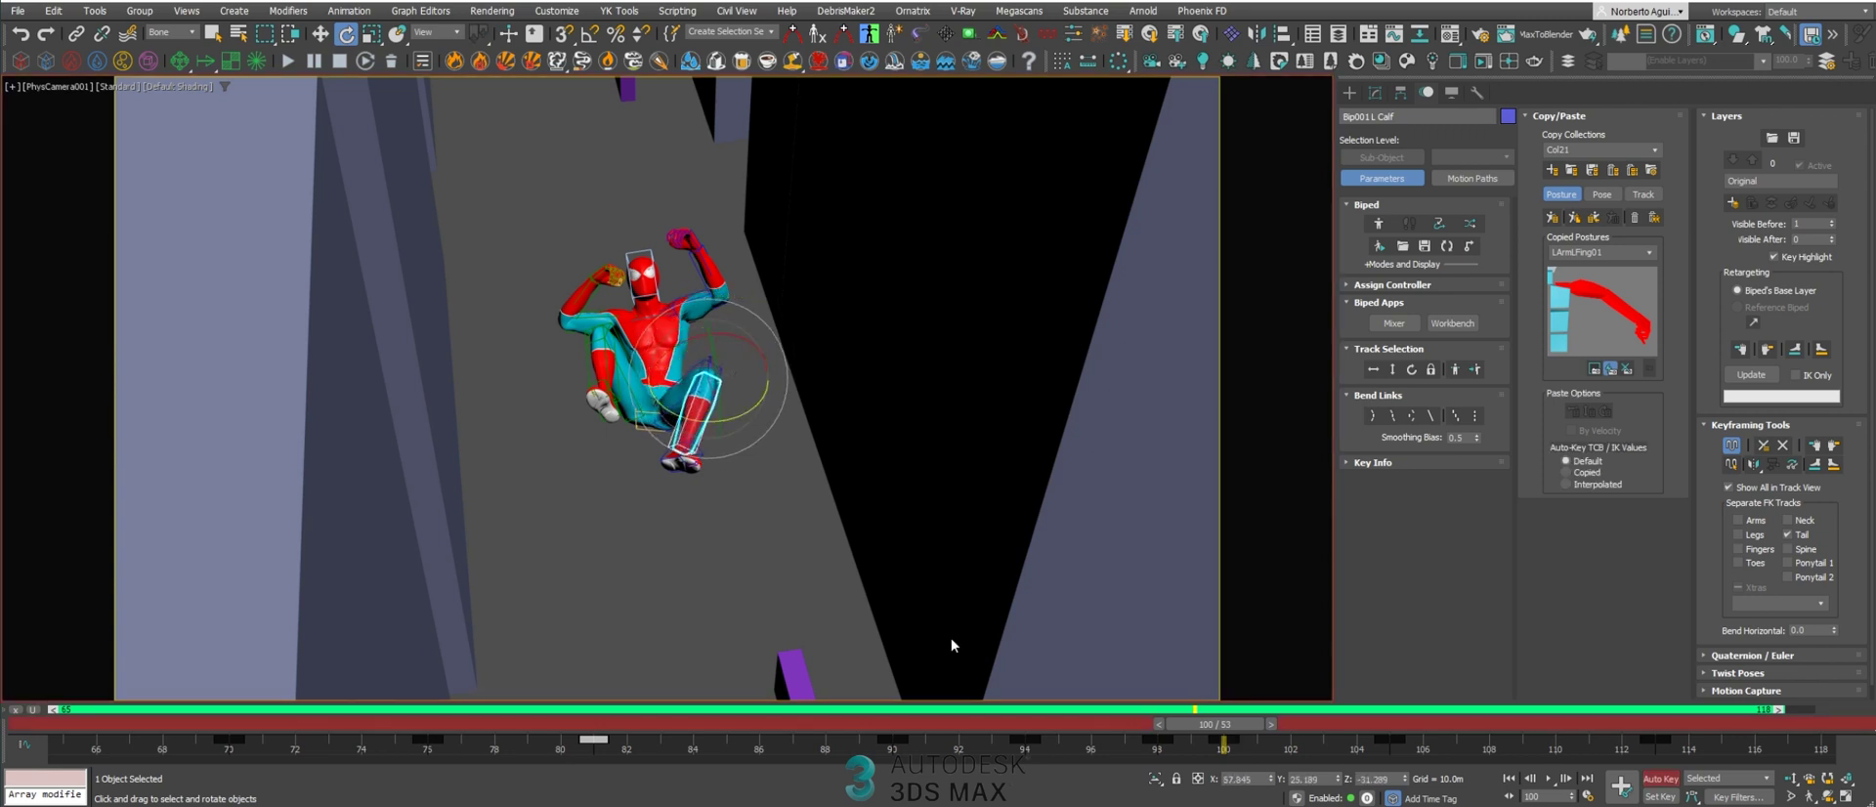
- Shift the playback range to frames 24–77, fit the timeline to it and scrub to frame 40
{"action": "double_click", "coordinate": [832, 710]}
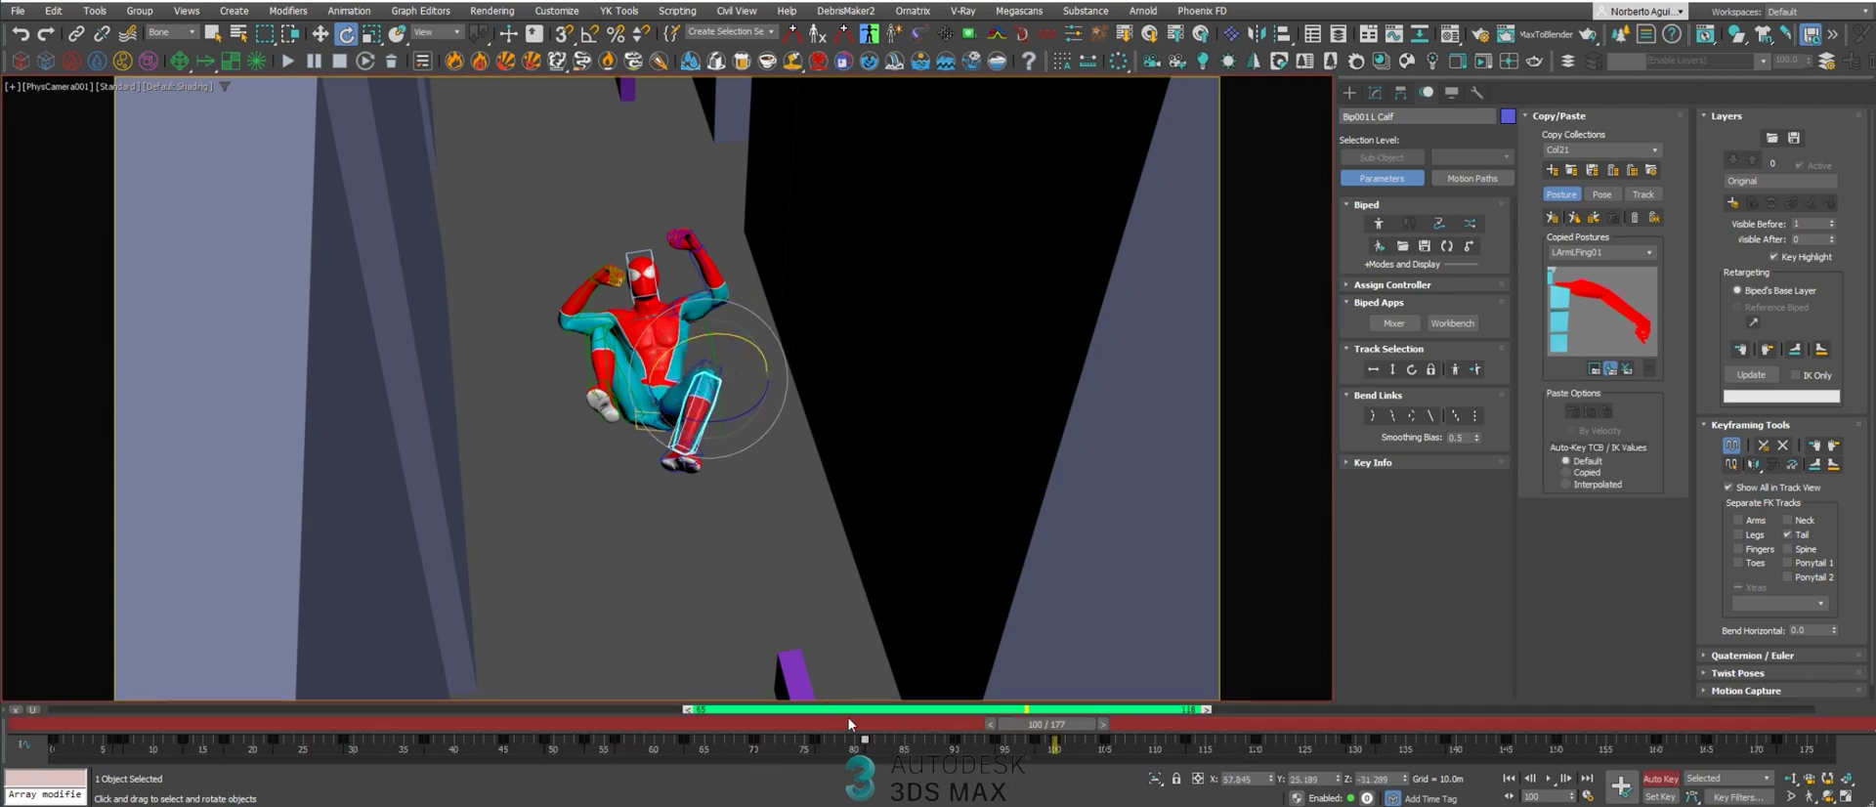
{"action": "left_click_drag", "start_coordinate": [1032, 725], "coordinate": [1269, 776]}
{"action": "left_click_drag", "start_coordinate": [235, 727], "coordinate": [553, 729]}
{"action": "left_click_drag", "start_coordinate": [745, 711], "coordinate": [343, 699]}
{"action": "double_click", "coordinate": [379, 713]}
{"action": "left_click_drag", "start_coordinate": [963, 728], "coordinate": [598, 748]}
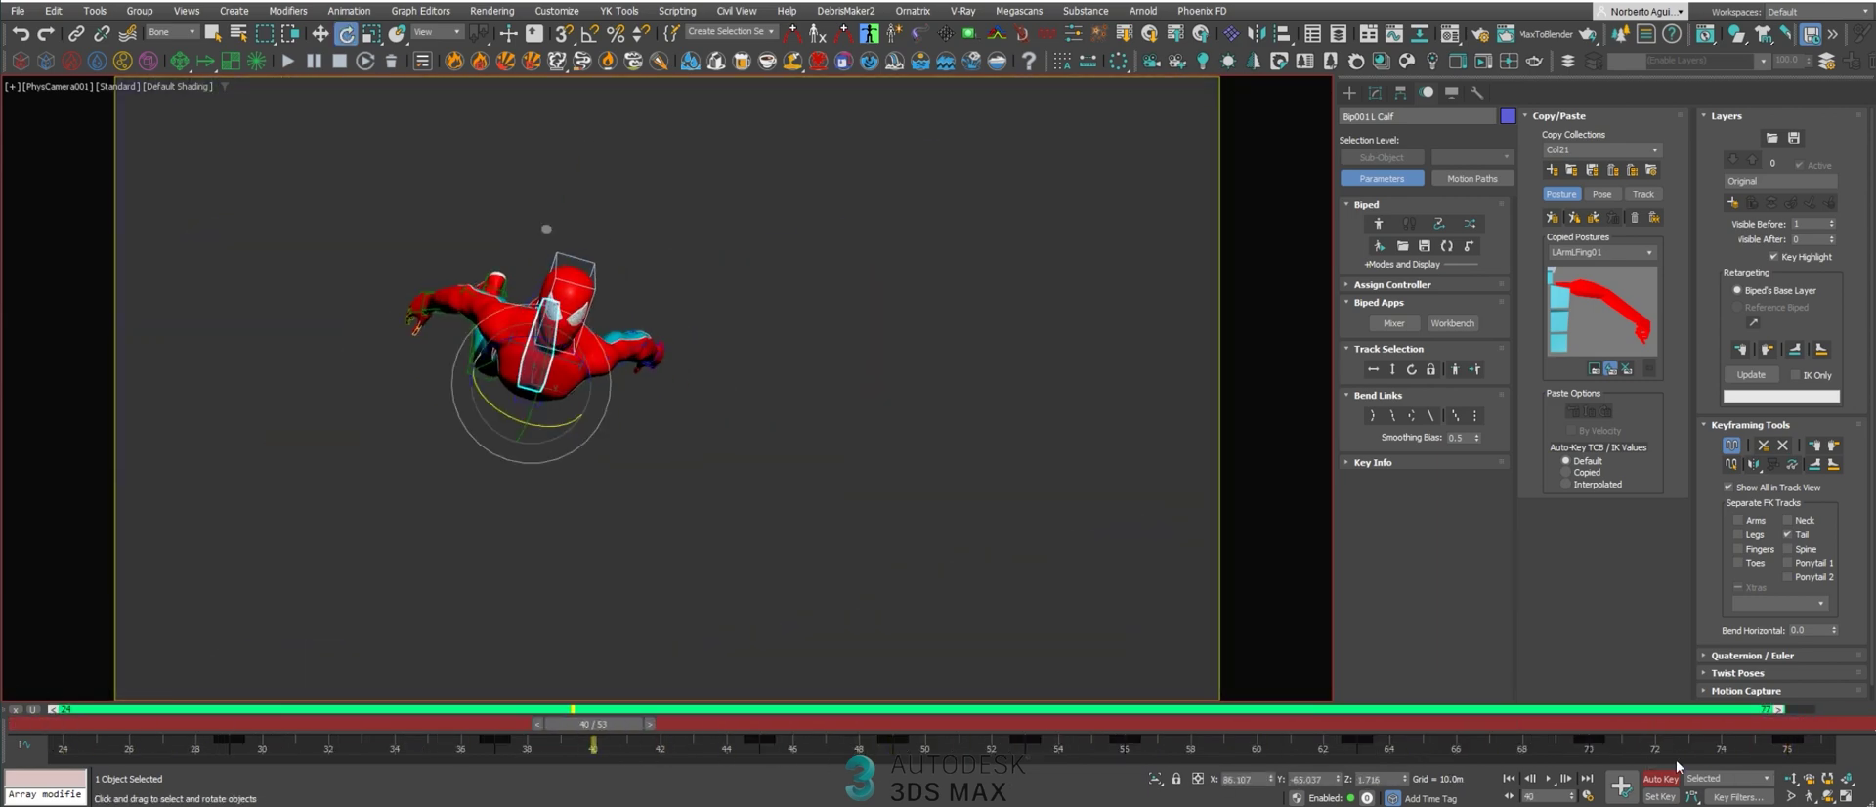
- Look at the Time Configuration settings and restore the full 177-frame timeline
{"action": "left_click", "coordinate": [1588, 797]}
{"action": "left_click", "coordinate": [1089, 194]}
{"action": "left_click_drag", "start_coordinate": [593, 724], "coordinate": [630, 719]}
{"action": "double_click", "coordinate": [630, 711]}
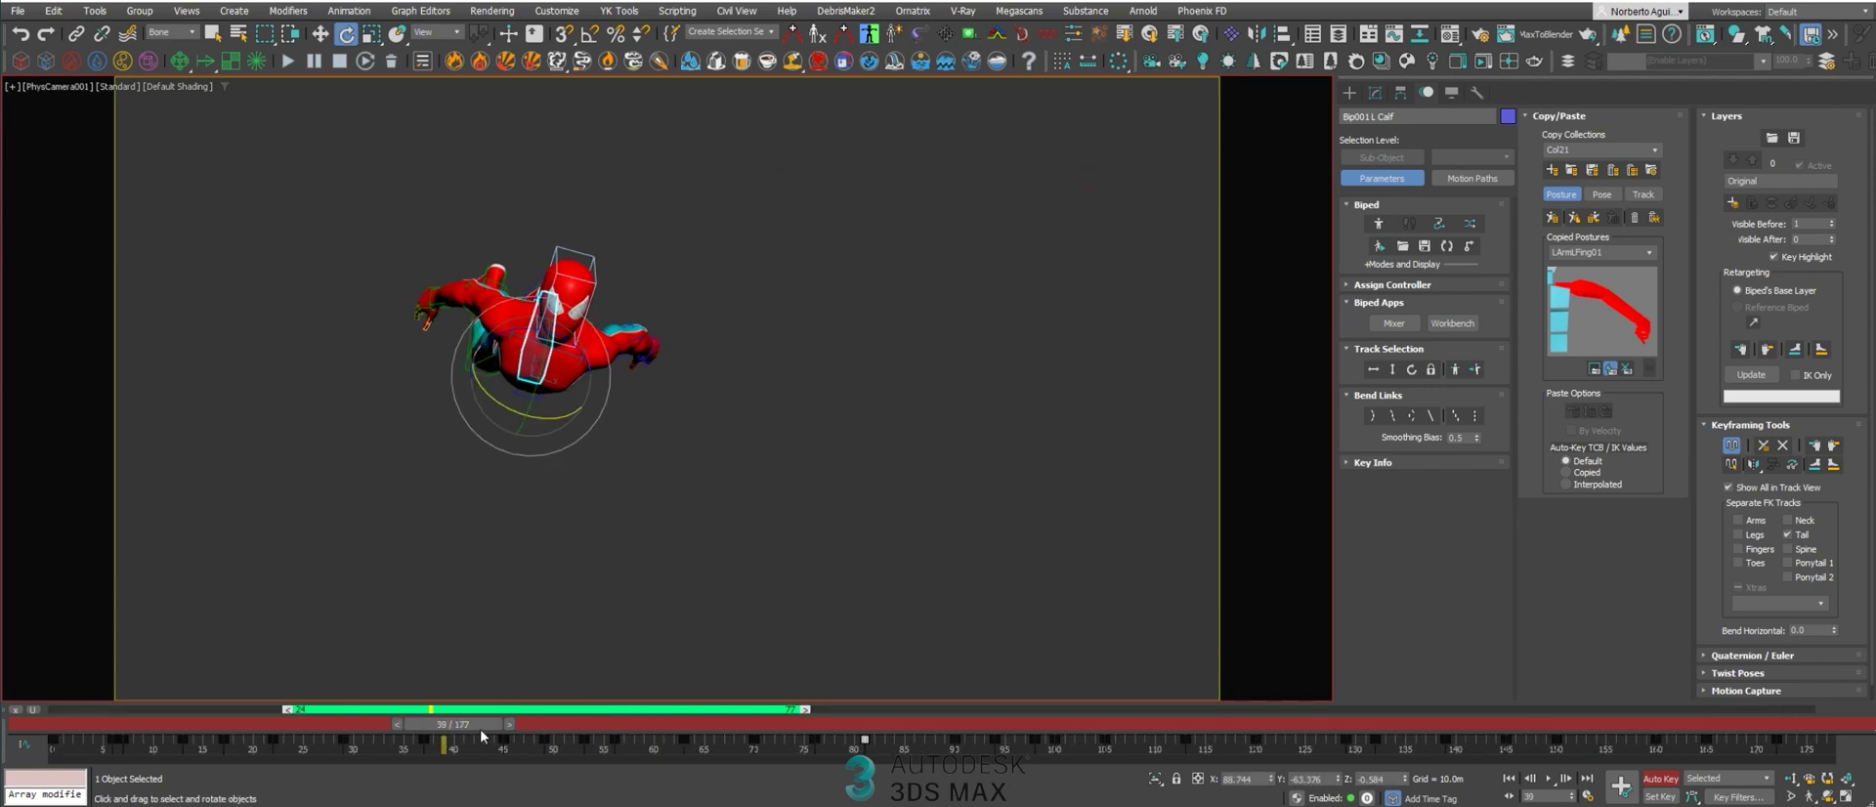
- Scrub the animation with the timeline fitted to the range, then return to the full timeline at frame 47
{"action": "left_click_drag", "start_coordinate": [480, 730], "coordinate": [886, 728]}
{"action": "scroll", "coordinate": [729, 711], "scroll_direction": "up", "scroll_amount": 3}
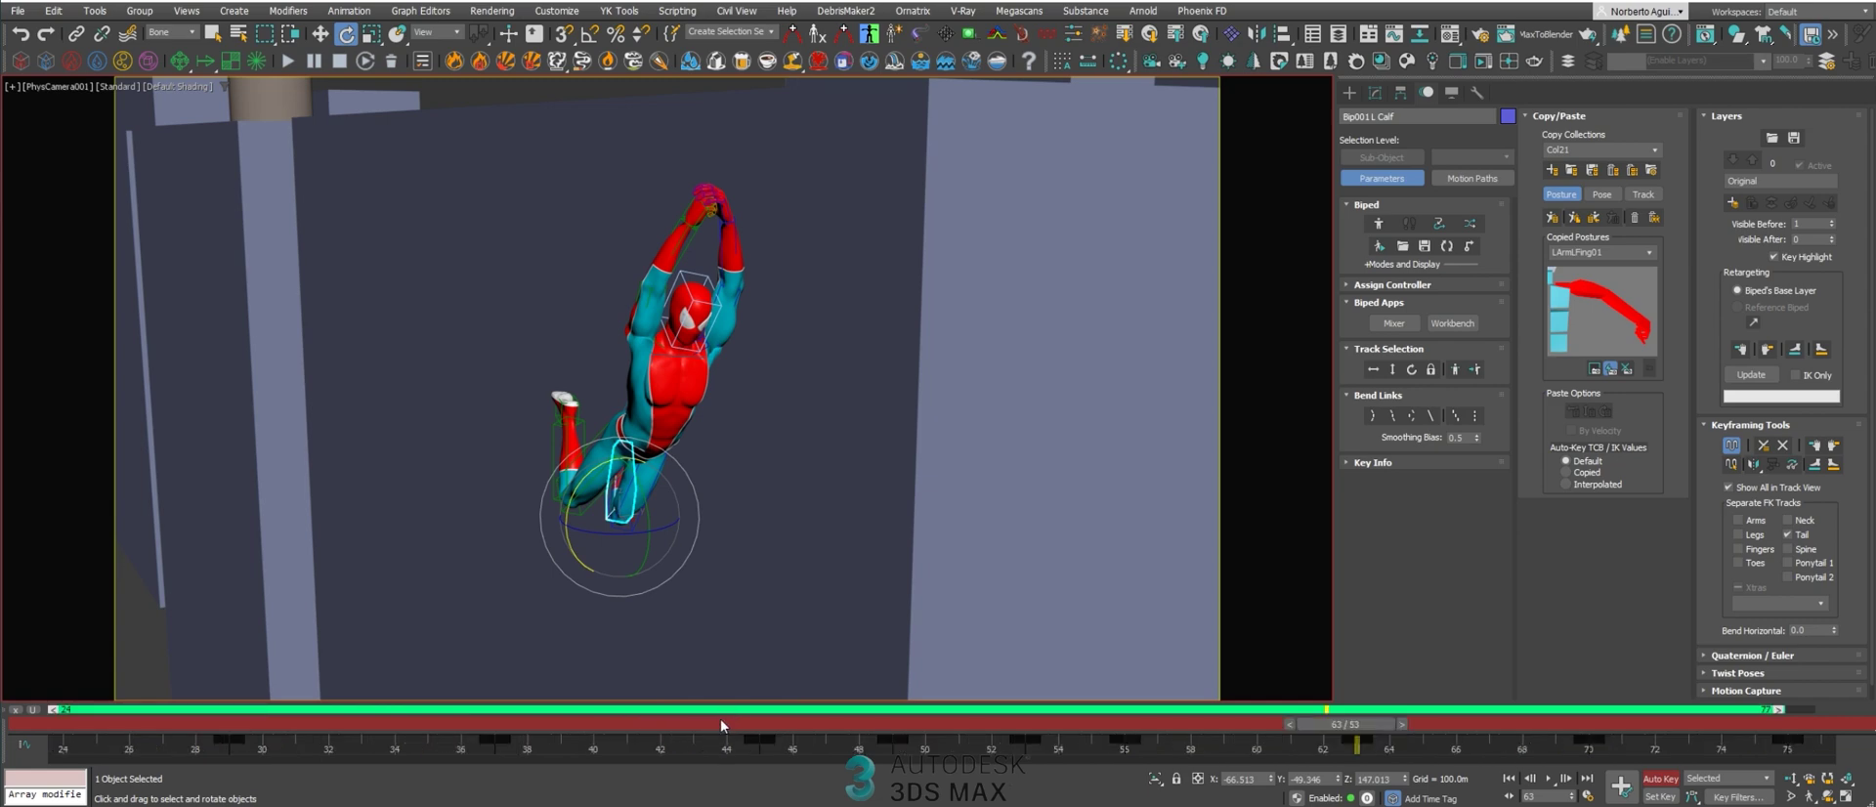
{"action": "left_click_drag", "start_coordinate": [725, 725], "coordinate": [682, 720]}
{"action": "double_click", "coordinate": [681, 712]}
{"action": "left_click_drag", "start_coordinate": [492, 725], "coordinate": [550, 726]}
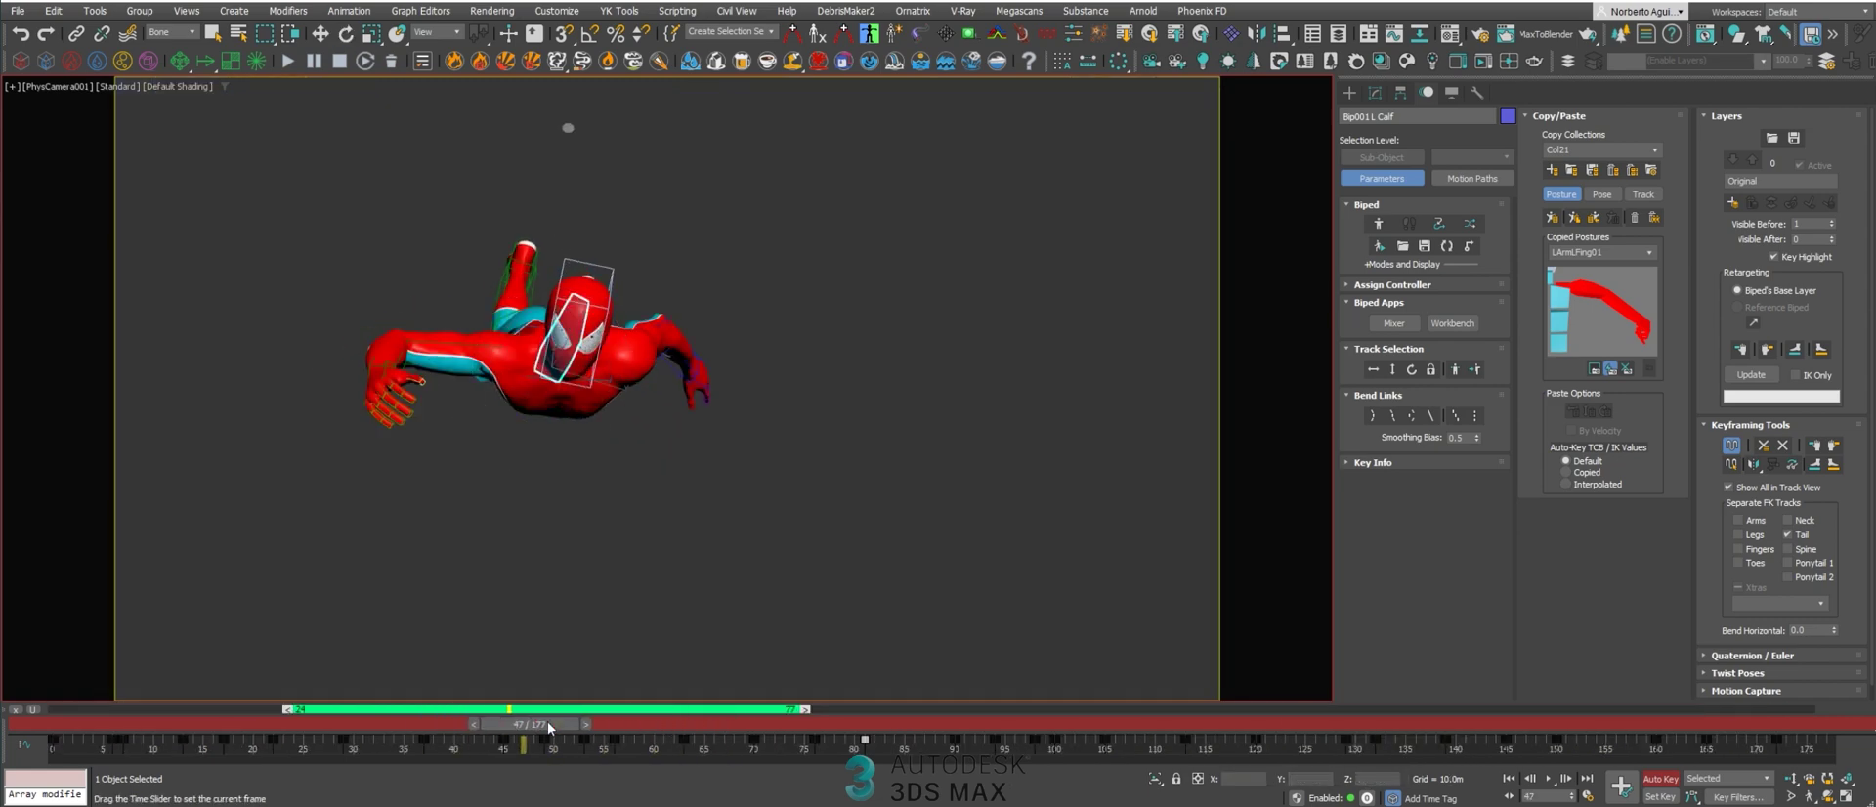
- Play the animation with the timeline fitted to the range, then restore the full timeline and scrub to frame 28
{"action": "double_click", "coordinate": [573, 711]}
{"action": "left_click", "coordinate": [1547, 780]}
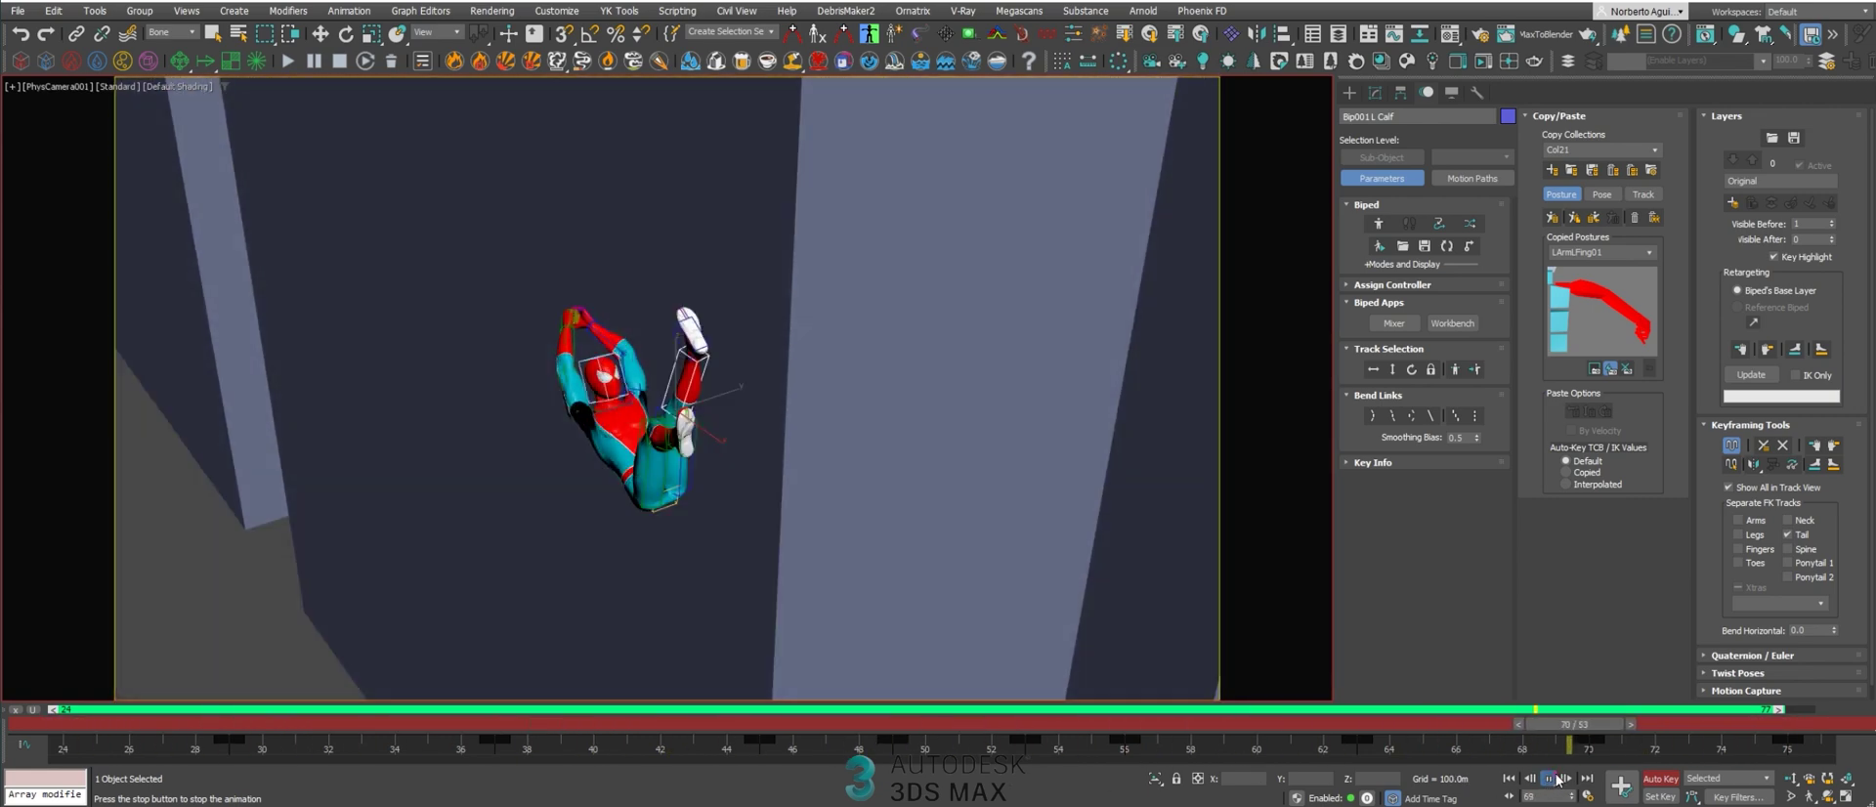
{"action": "left_click", "coordinate": [1548, 780]}
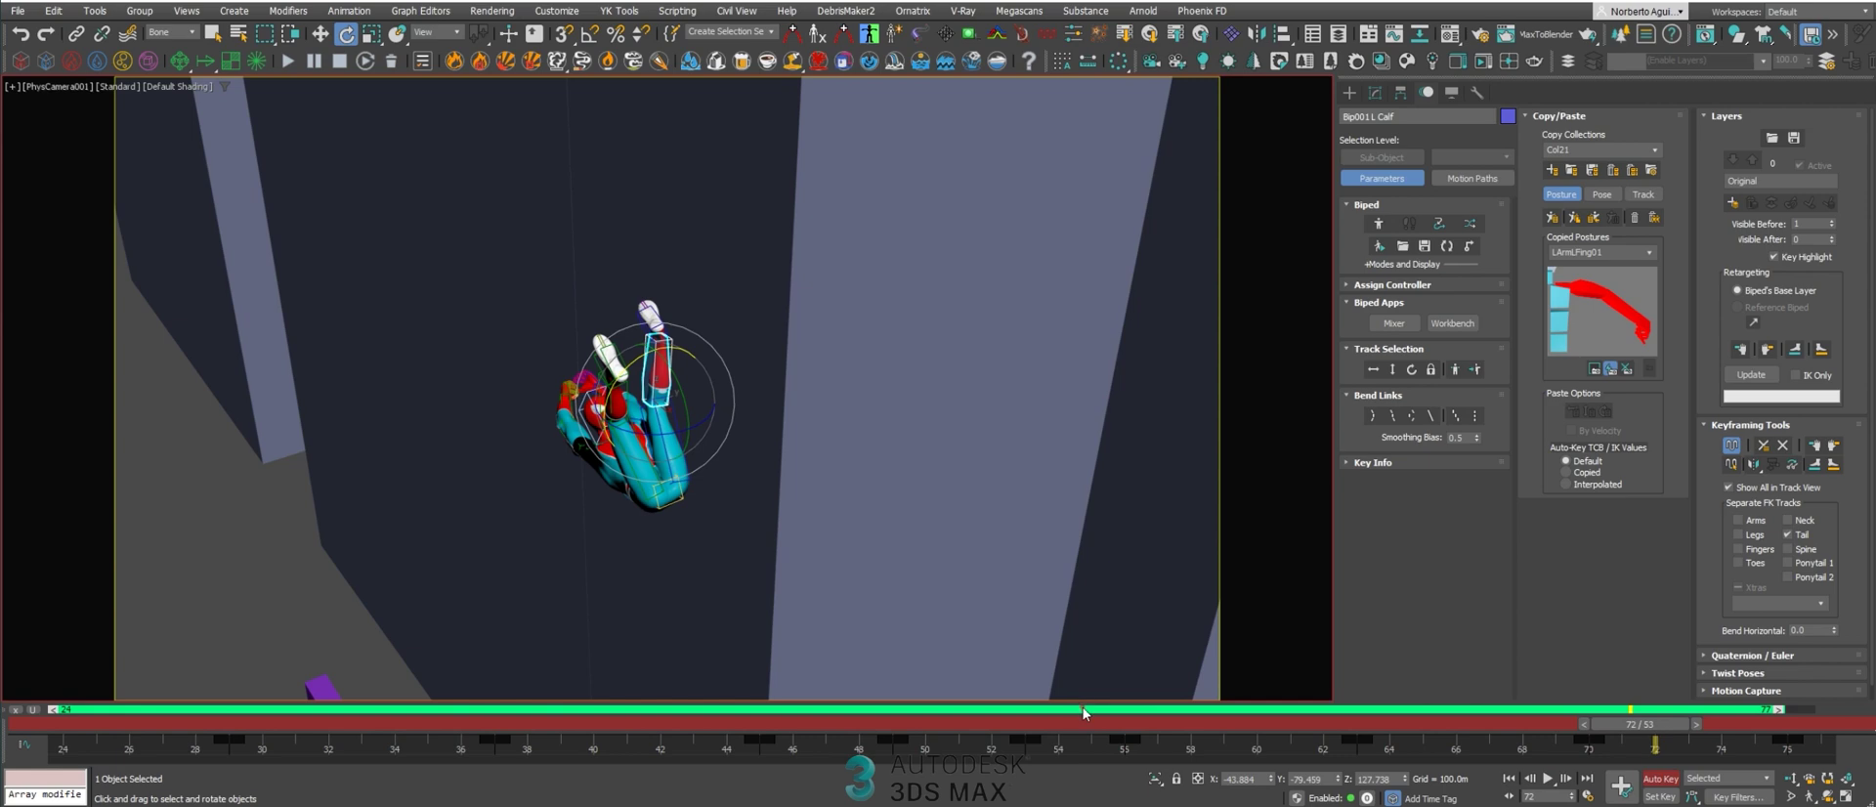
{"action": "left_click_drag", "start_coordinate": [1083, 712], "coordinate": [611, 716]}
{"action": "left_click_drag", "start_coordinate": [761, 728], "coordinate": [337, 725]}
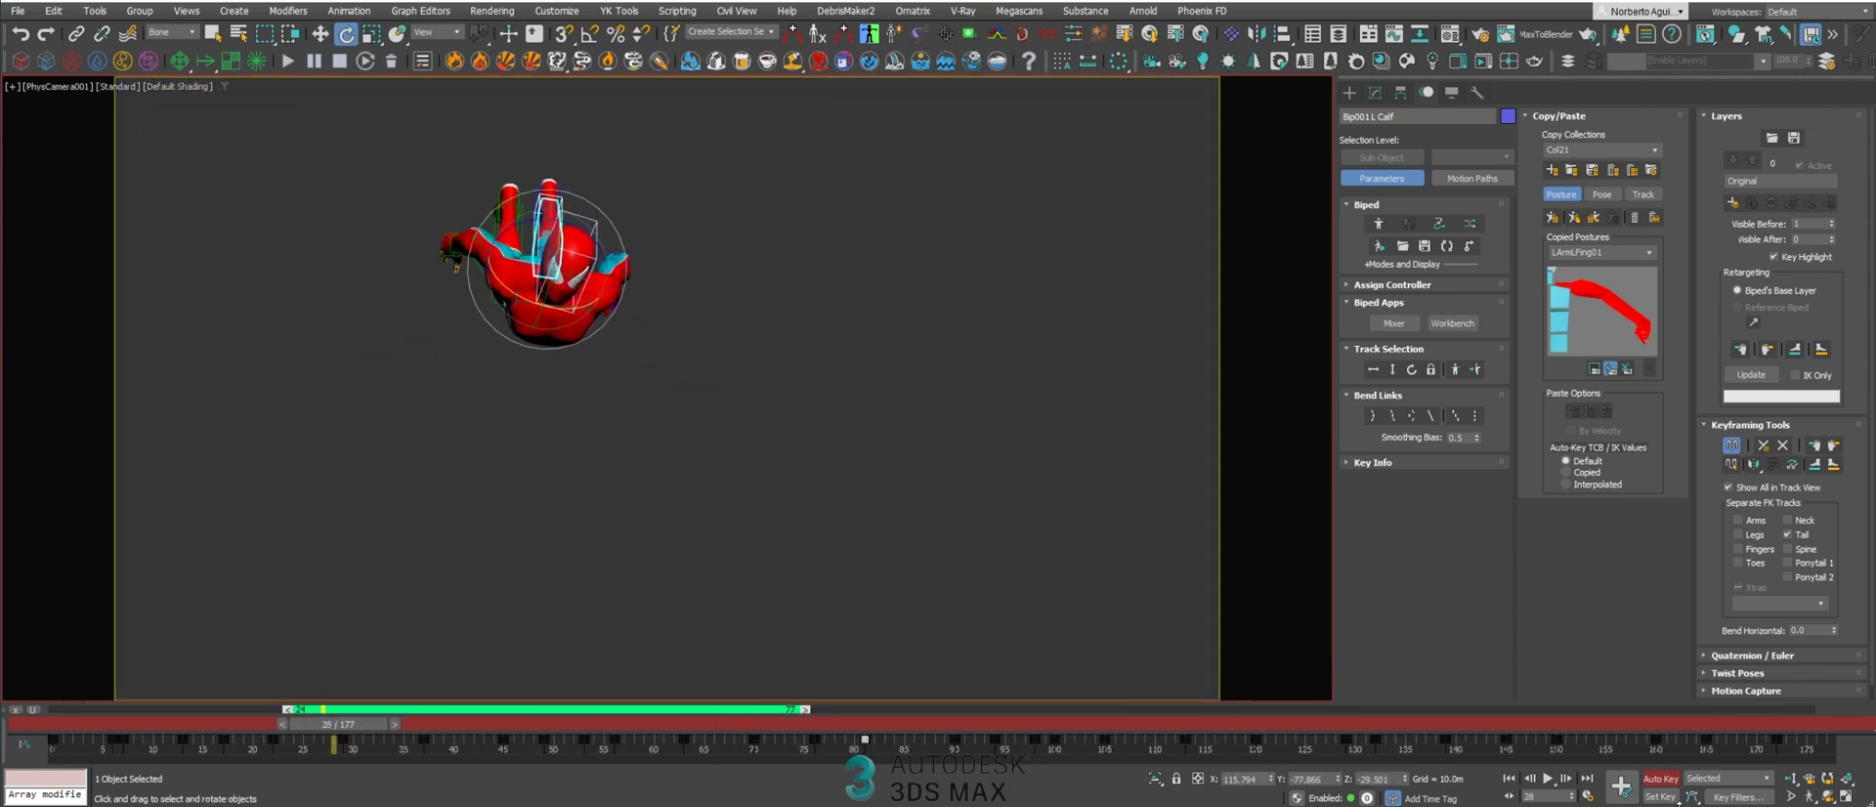
- Play the animation with the range disabled, then re-enable the range during playback and stop at frame 35
{"action": "left_click", "coordinate": [1550, 779]}
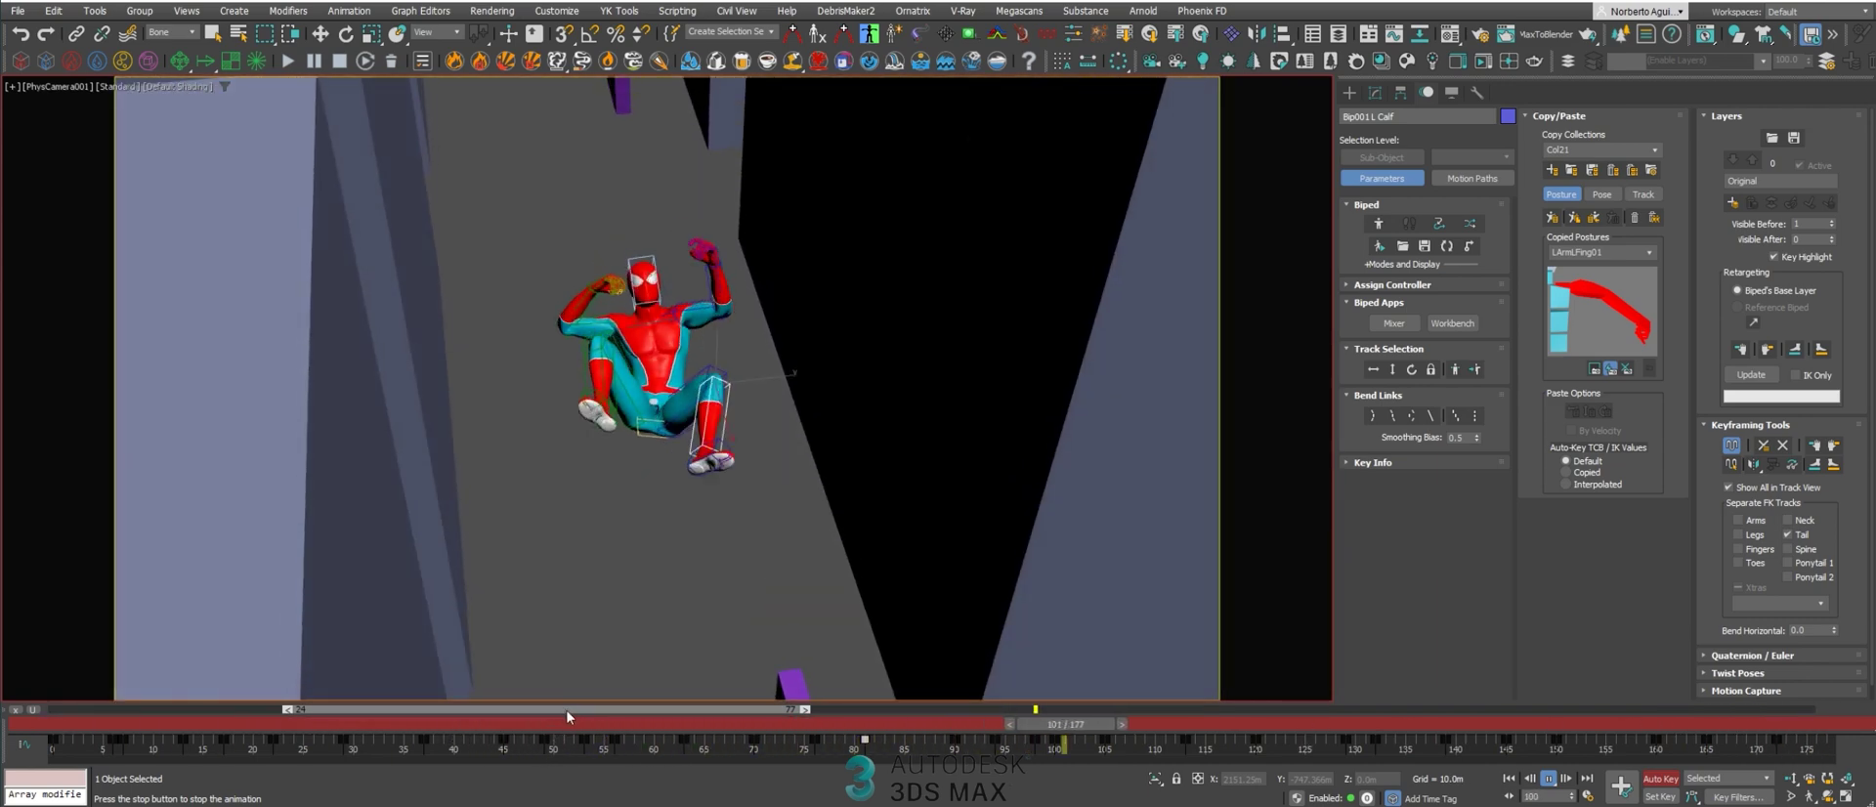
{"action": "left_click", "coordinate": [567, 711]}
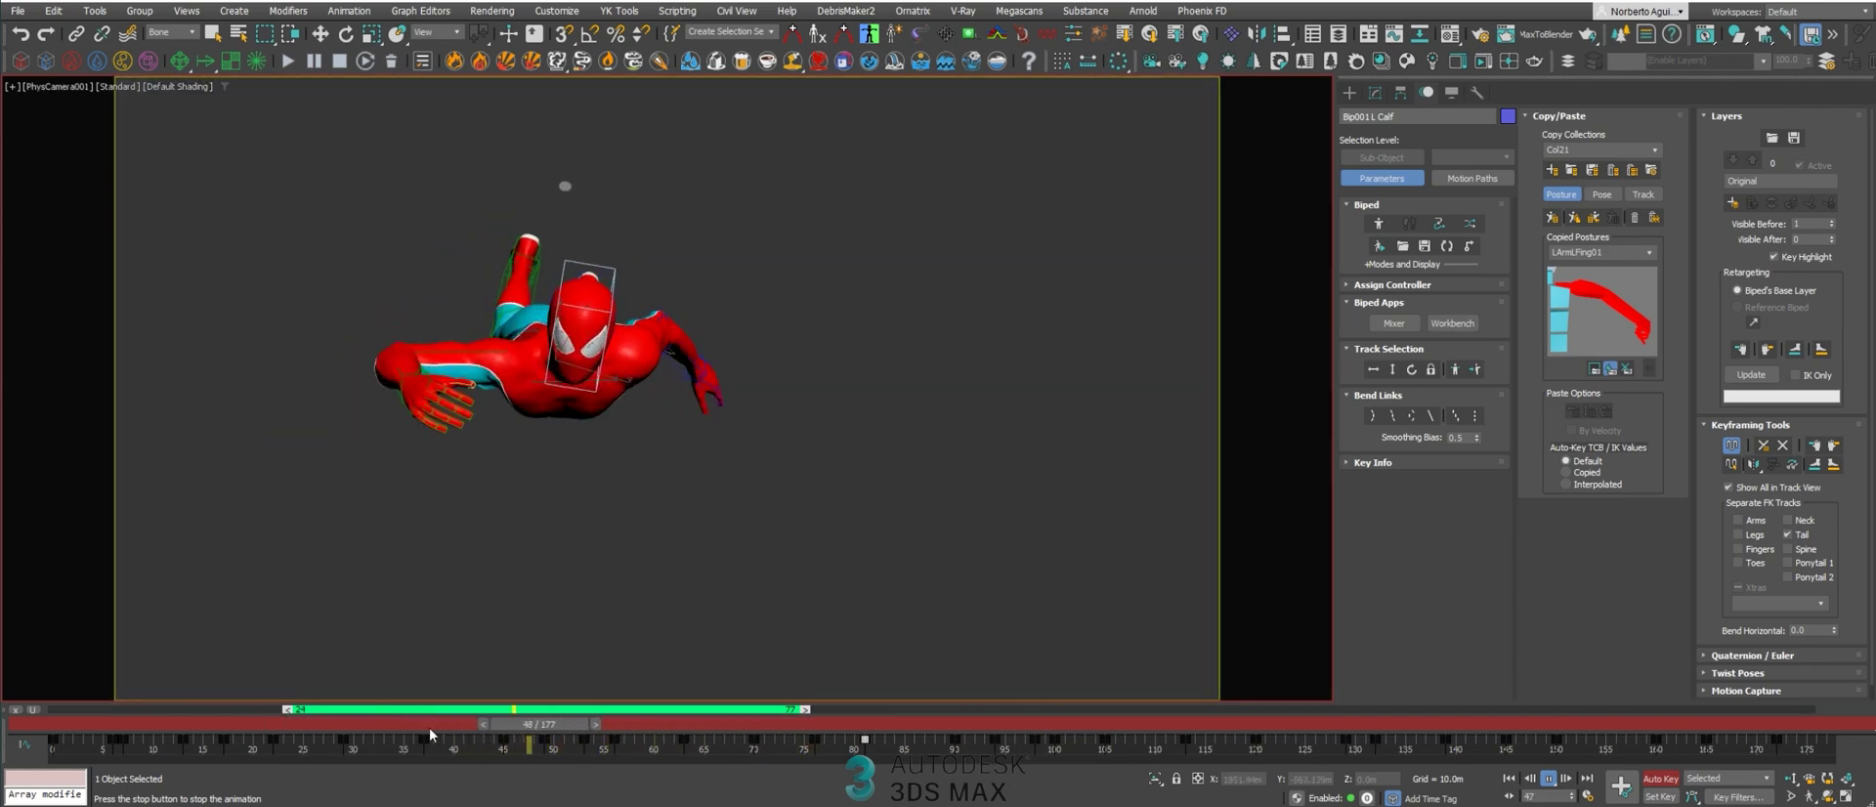
{"action": "left_click", "coordinate": [409, 727]}
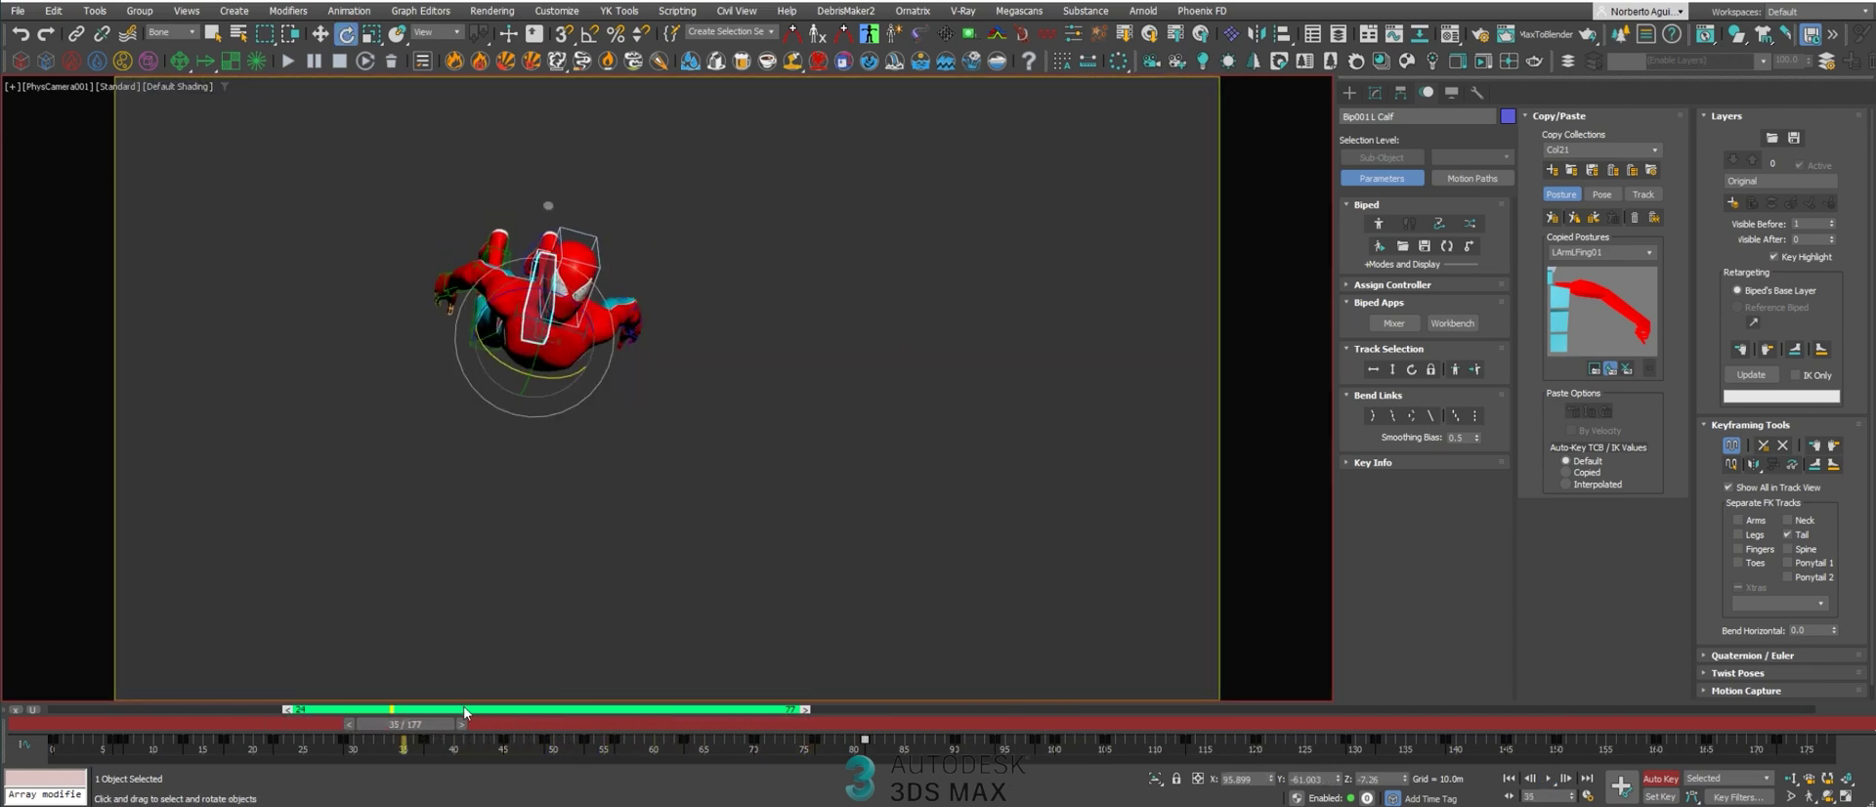
- Switch the timeline to the range and back to full length, then disable the range with the animation at frame 38
{"action": "double_click", "coordinate": [465, 710]}
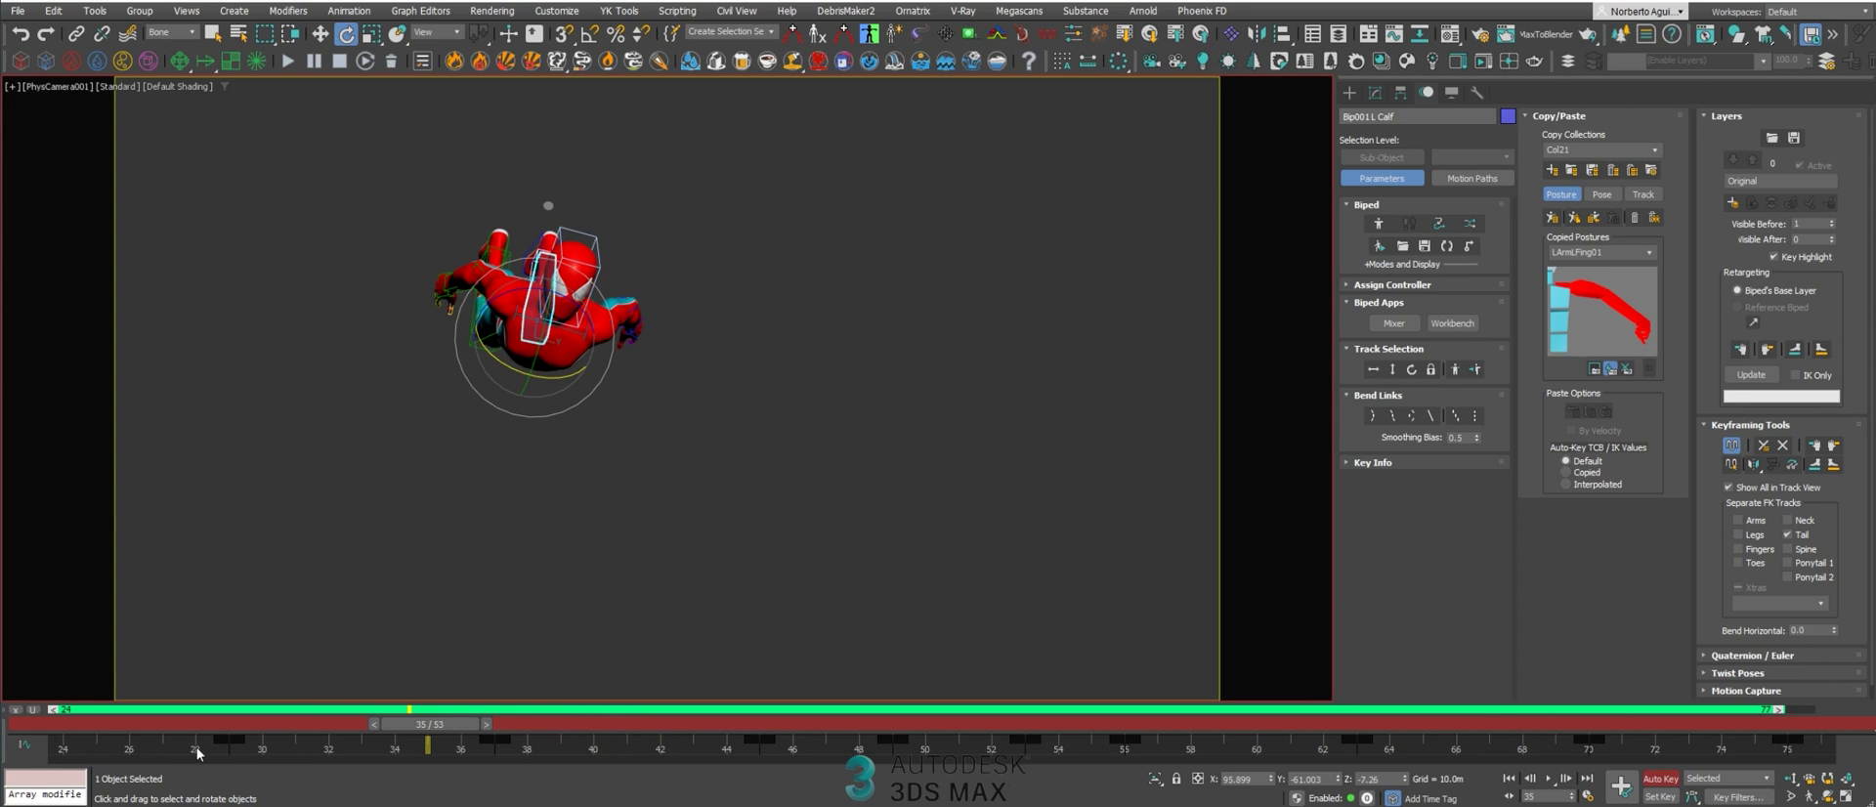
{"action": "double_click", "coordinate": [576, 711]}
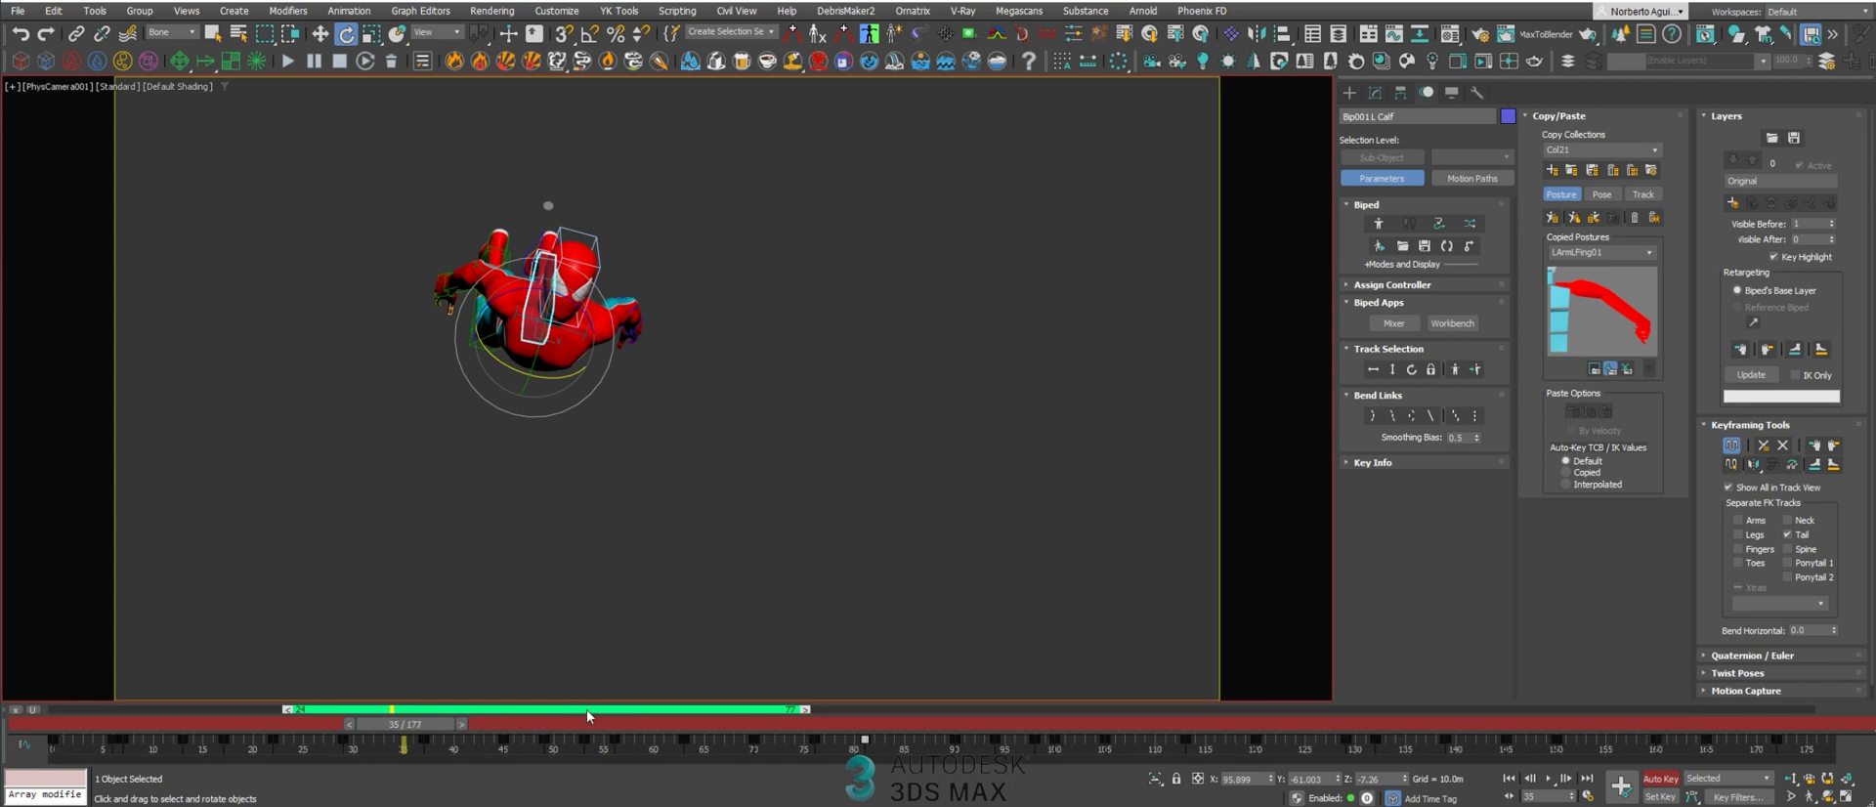
{"action": "left_click_drag", "start_coordinate": [419, 731], "coordinate": [485, 748]}
{"action": "key", "text": "e"}
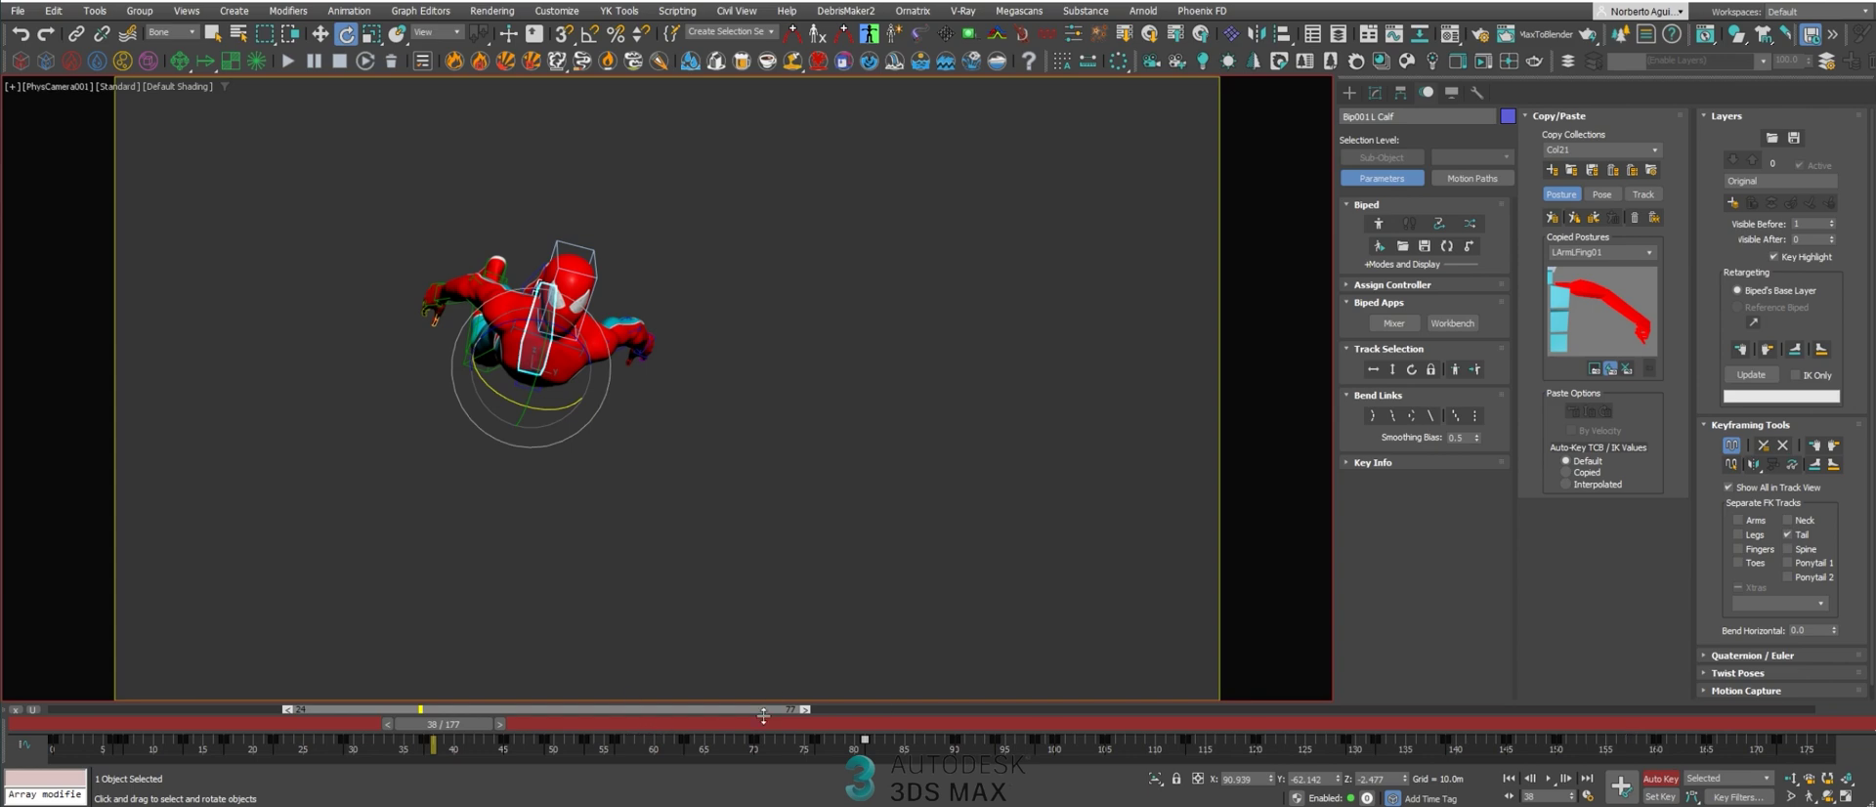
- Close the playback range bar with the animation scrubbed to frame 66, and scrub back to frame 43 on the full timeline
{"action": "left_click_drag", "start_coordinate": [445, 723], "coordinate": [714, 748]}
{"action": "key", "text": "e"}
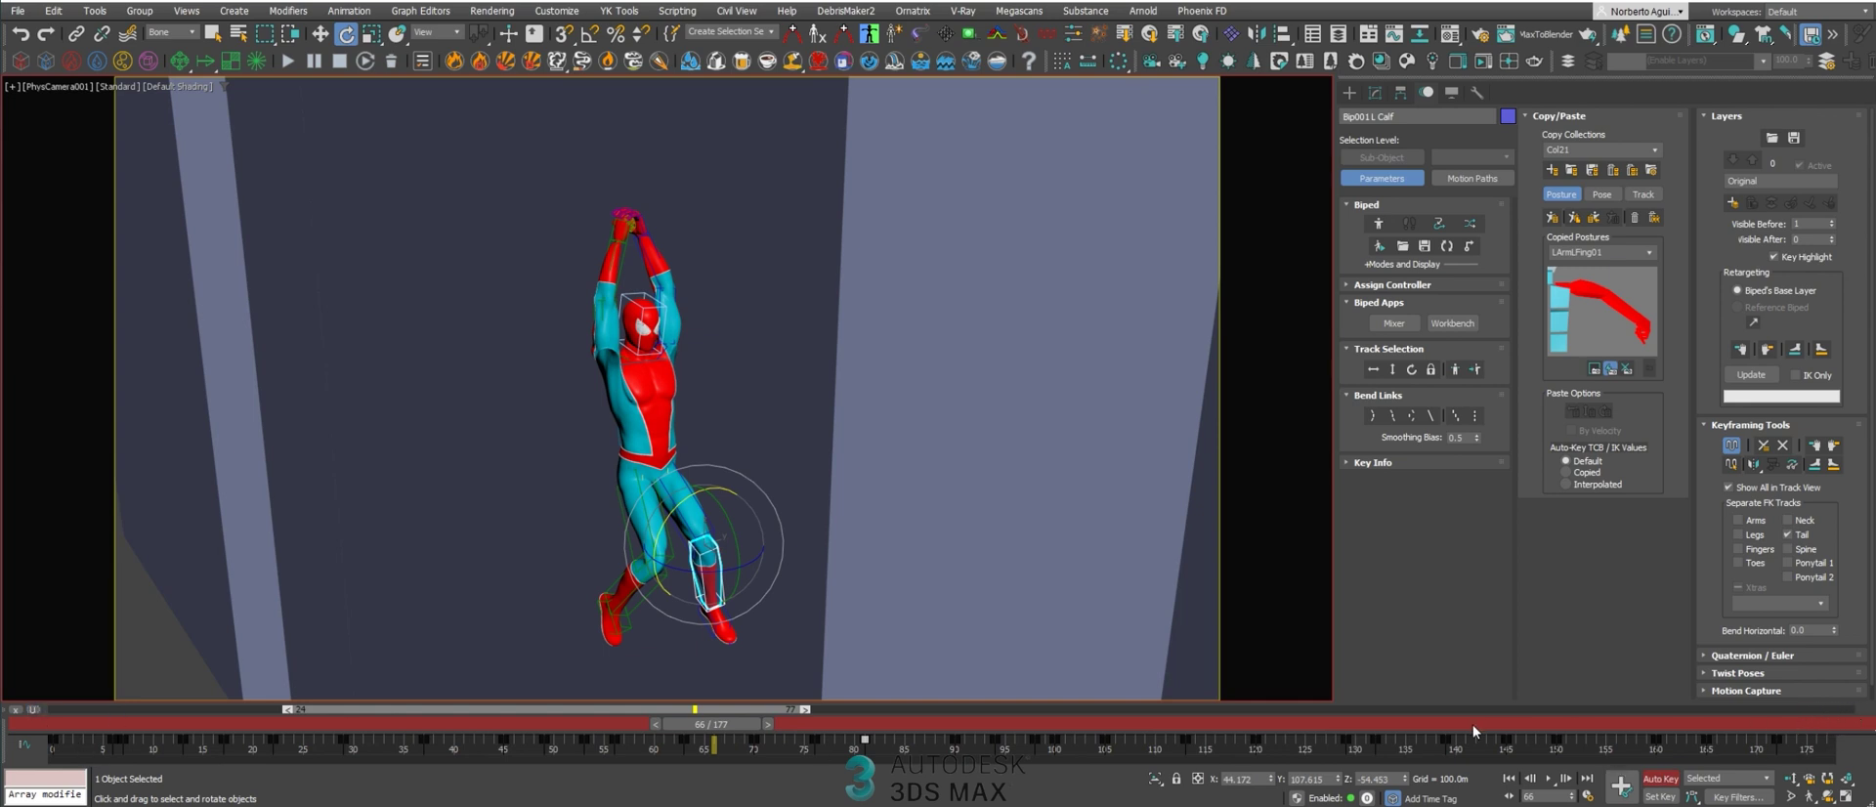
{"action": "left_click", "coordinate": [14, 711]}
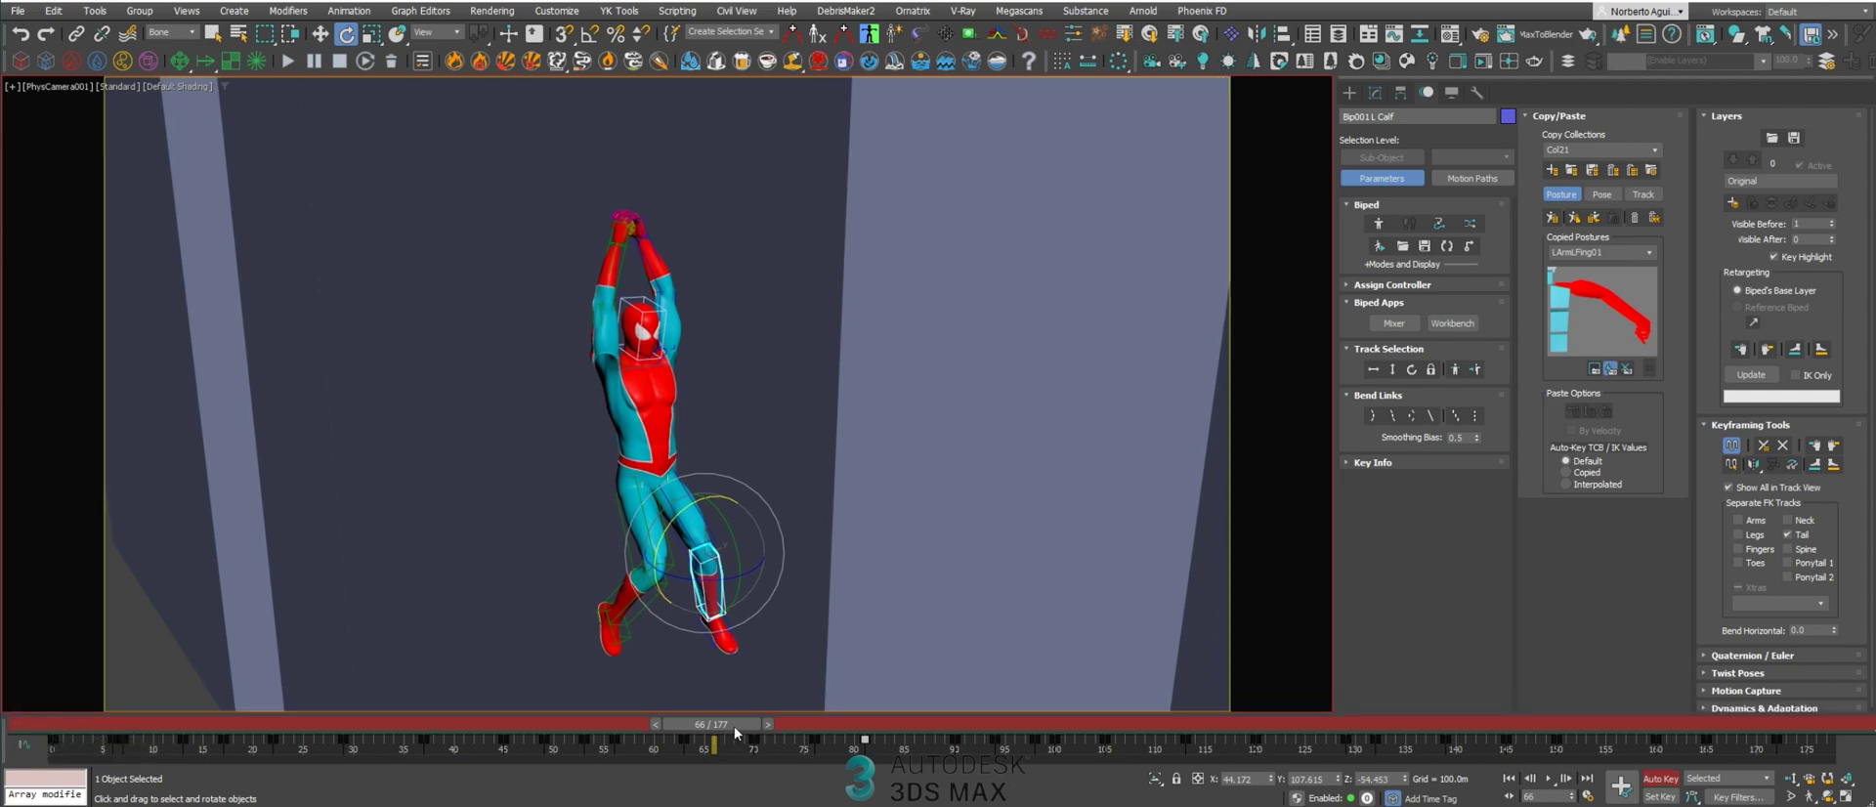
{"action": "left_click_drag", "start_coordinate": [736, 732], "coordinate": [516, 733]}
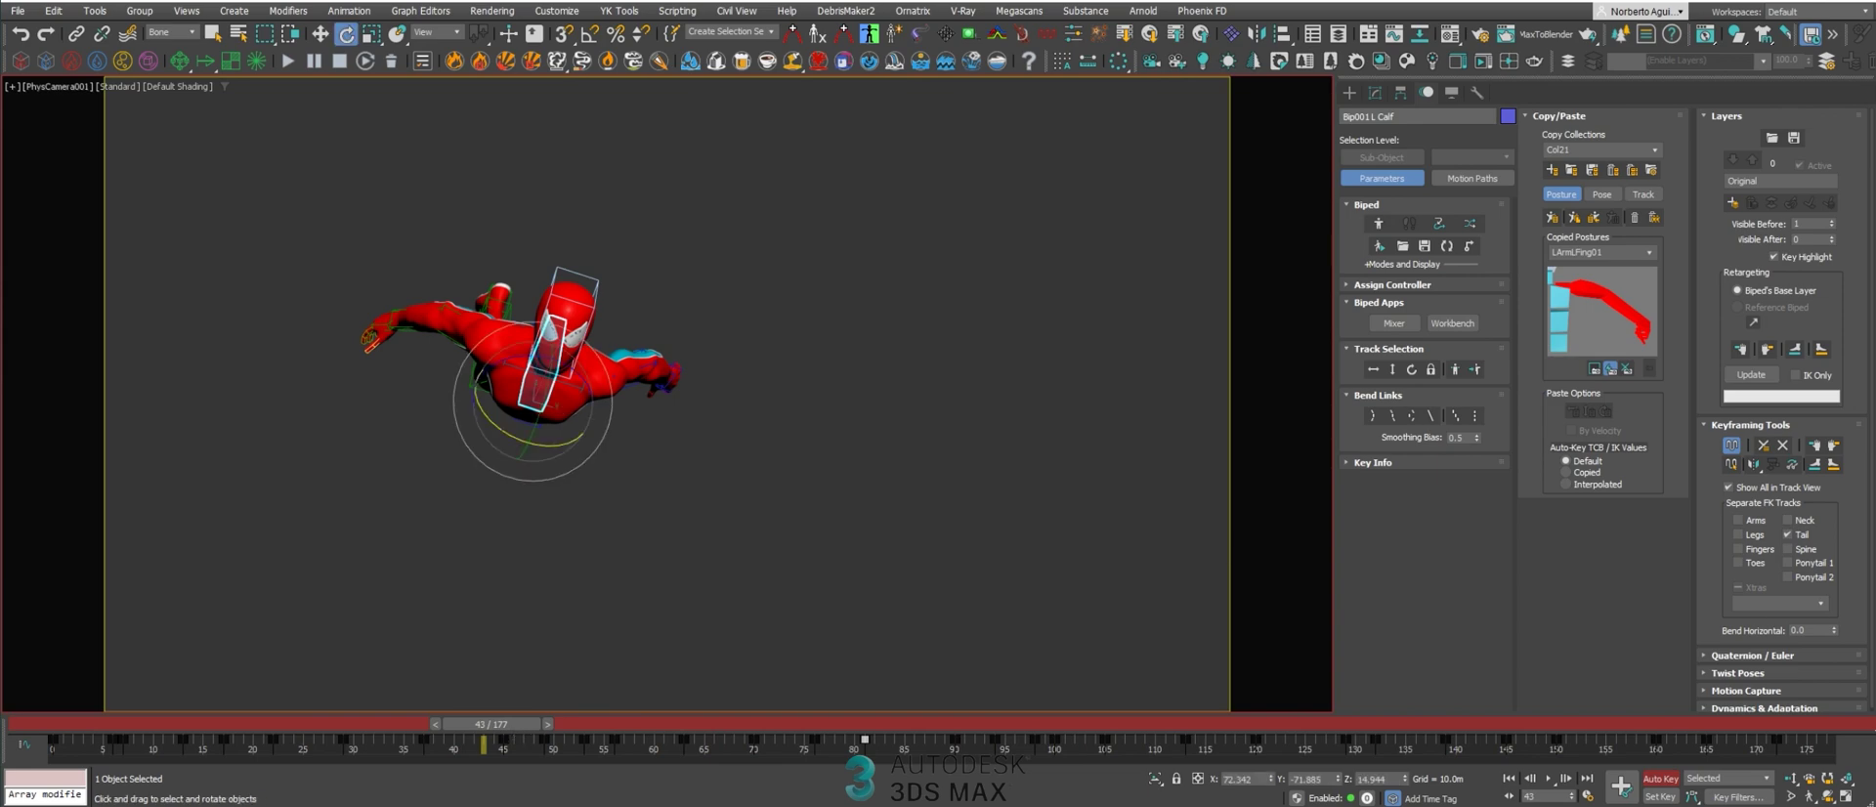
- Bring the browser window over from the other screen and look through the Gumroad store's tool listings, including Timeline Extended and Biped_MotionTools
{"action": "left_click_drag", "start_coordinate": [1875, 127], "coordinate": [668, 0]}
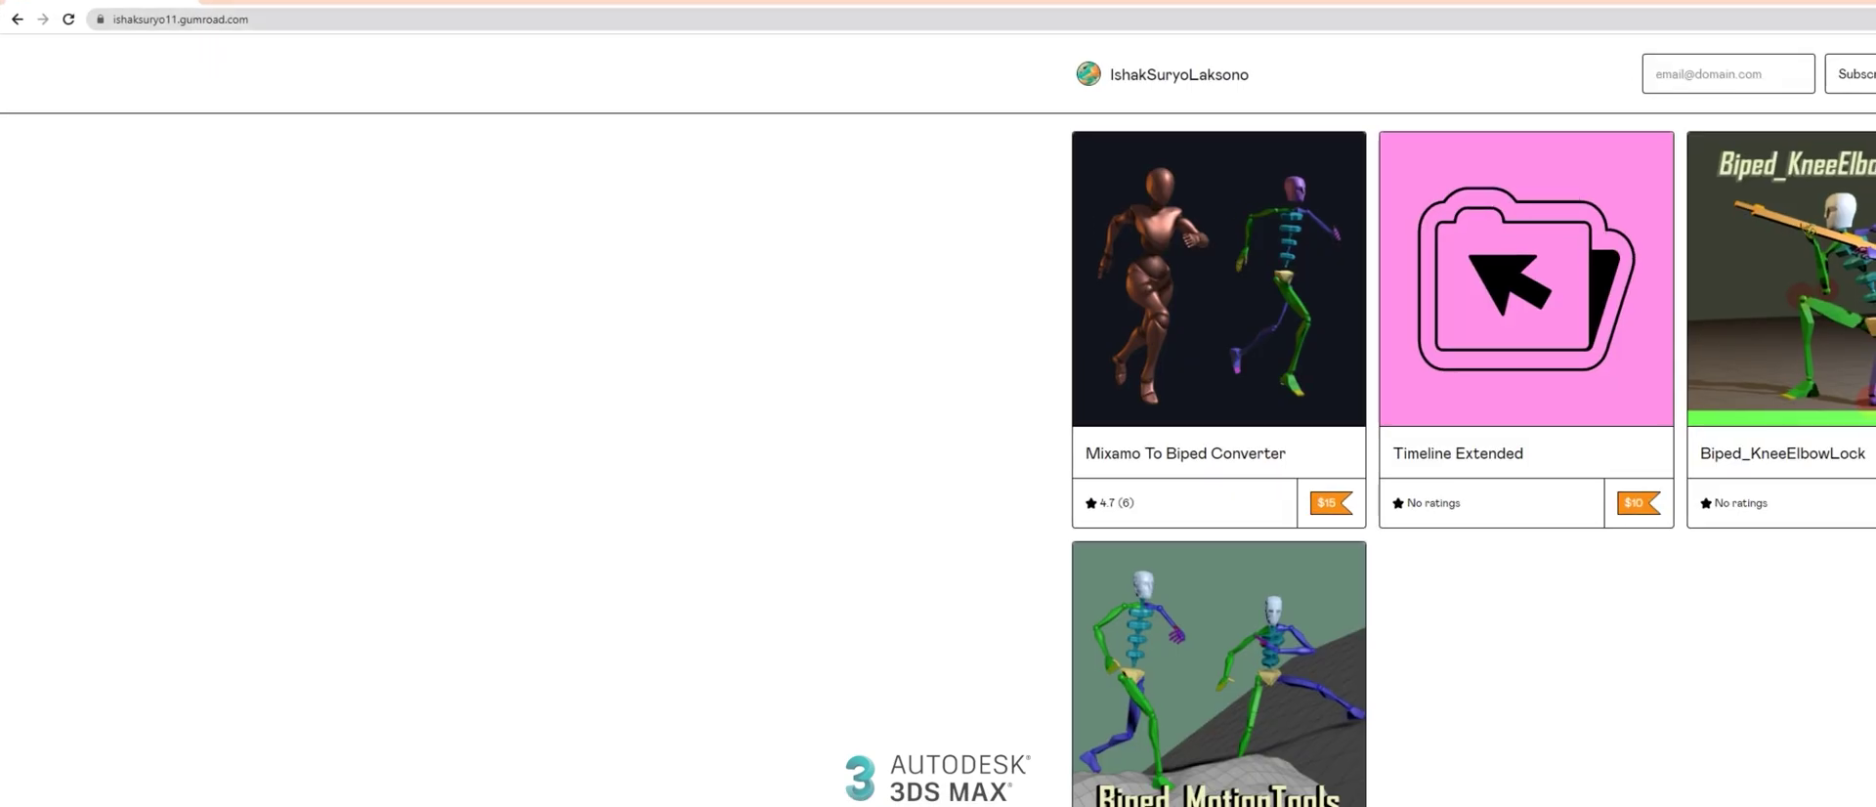
{"action": "left_click_drag", "start_coordinate": [975, 67], "coordinate": [832, 14]}
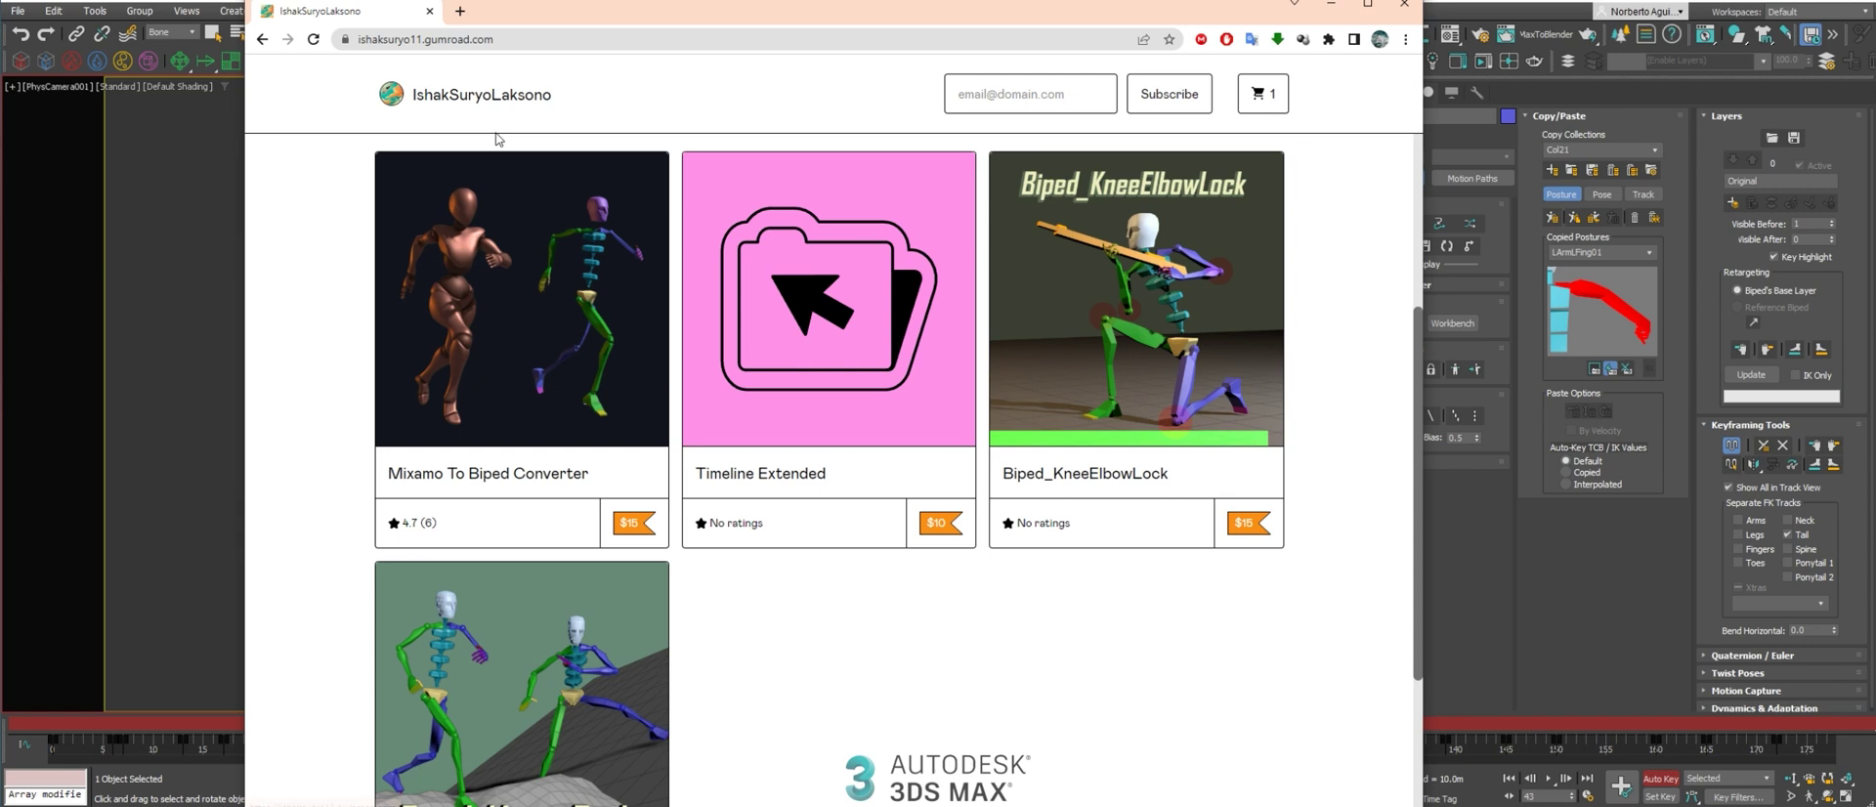
{"action": "left_click_drag", "start_coordinate": [682, 29], "coordinate": [651, 26]}
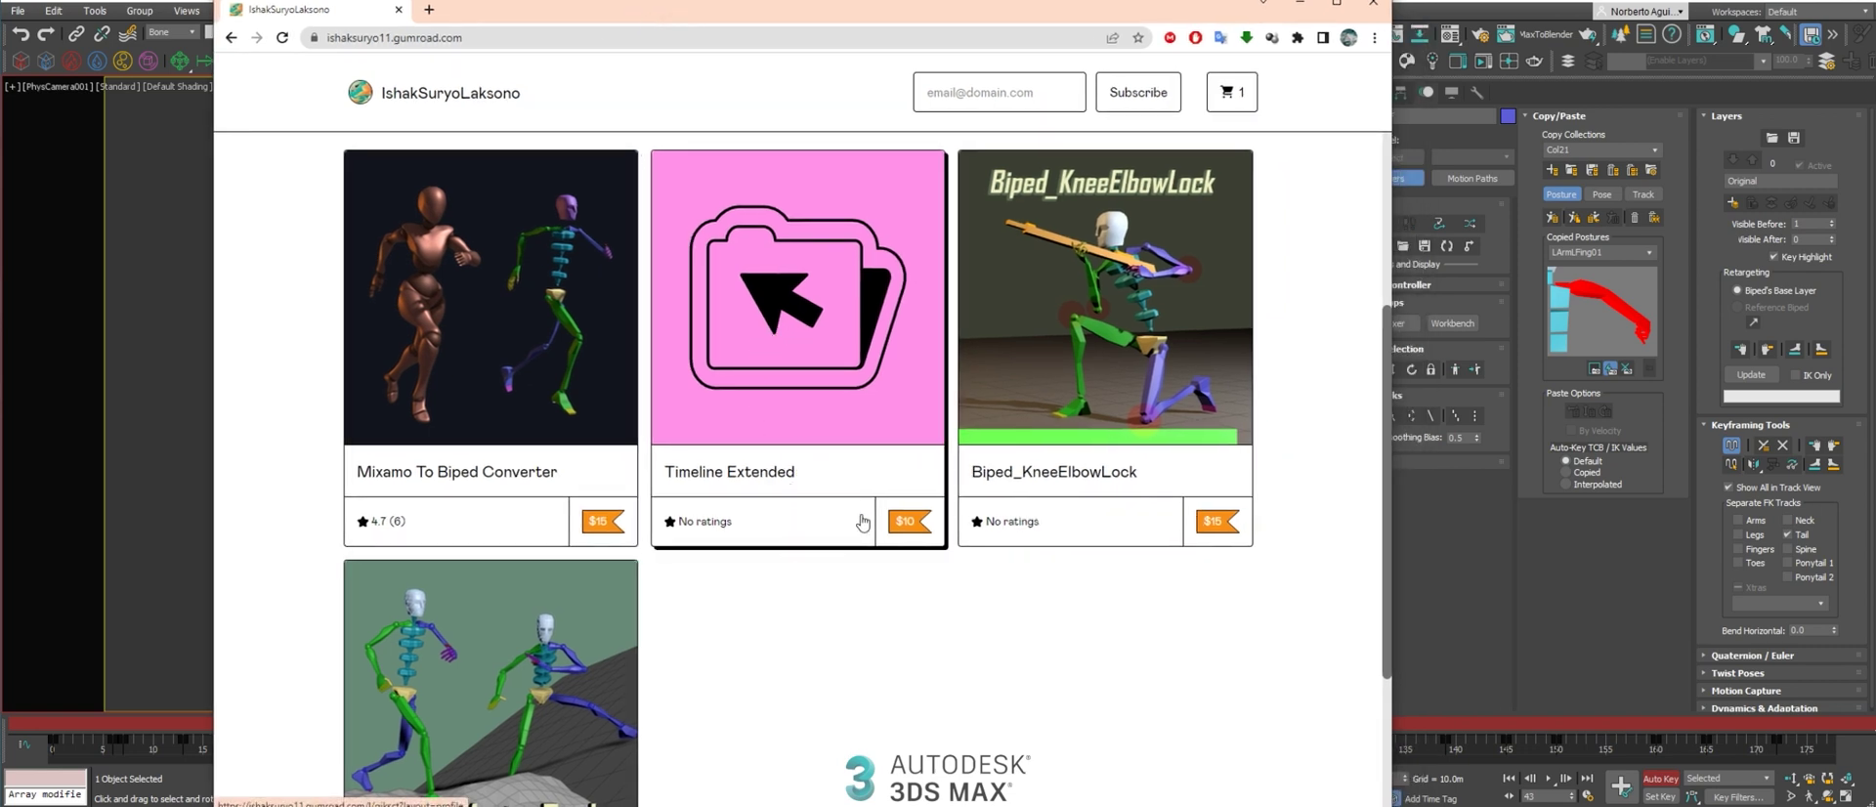
{"action": "scroll", "coordinate": [736, 570], "scroll_direction": "down", "scroll_amount": 2}
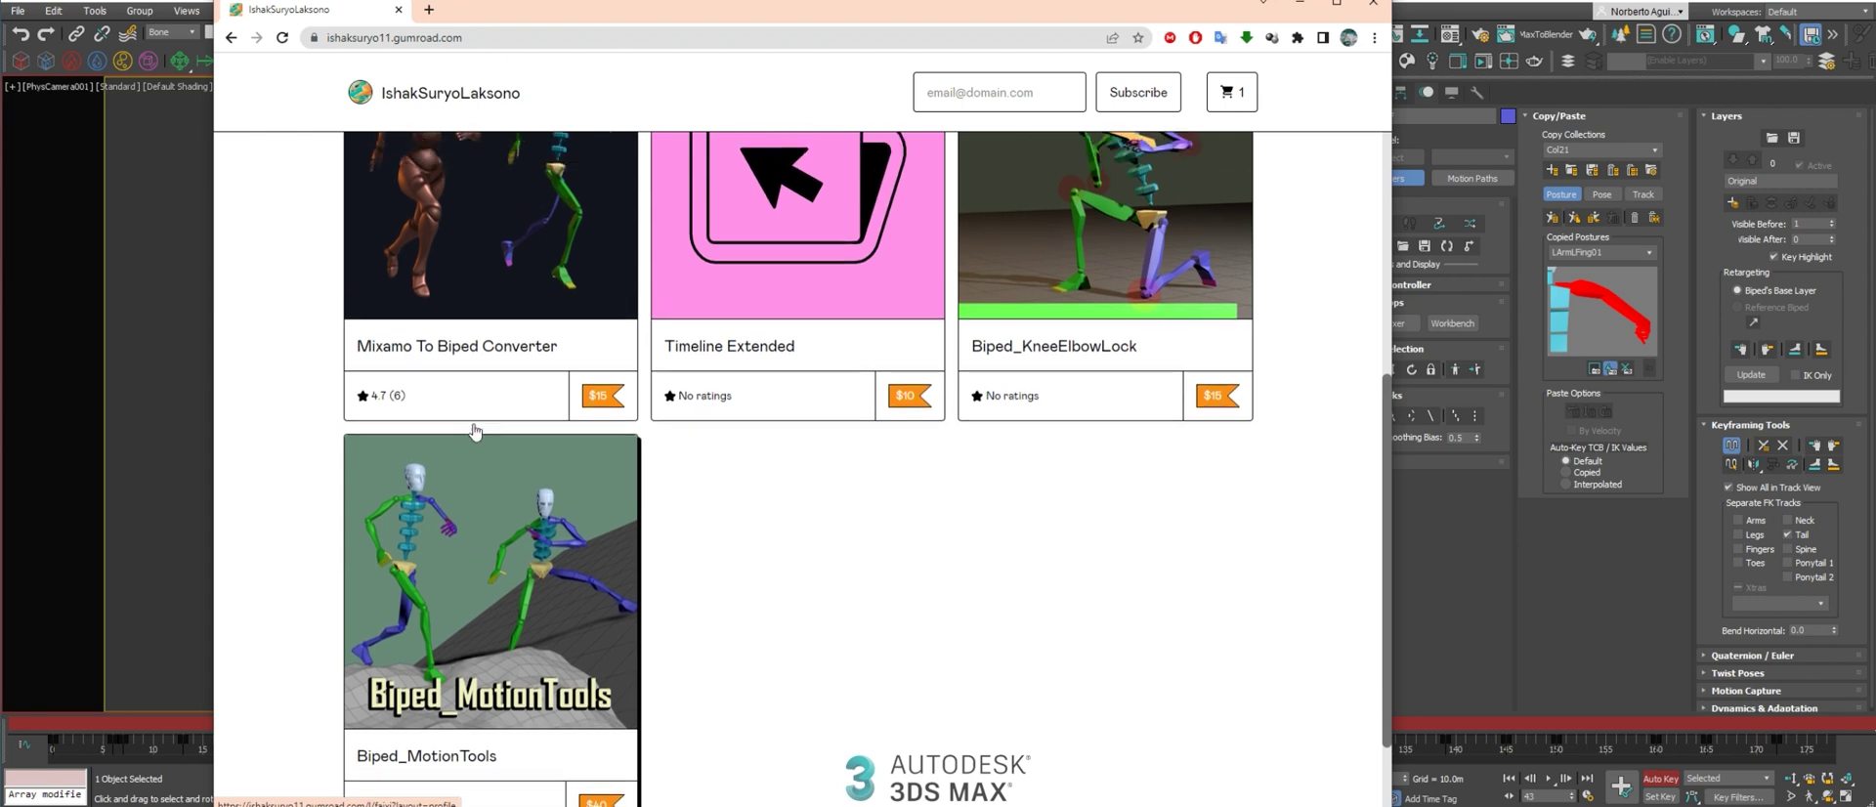
{"action": "scroll", "coordinate": [929, 352], "scroll_direction": "up", "scroll_amount": 2}
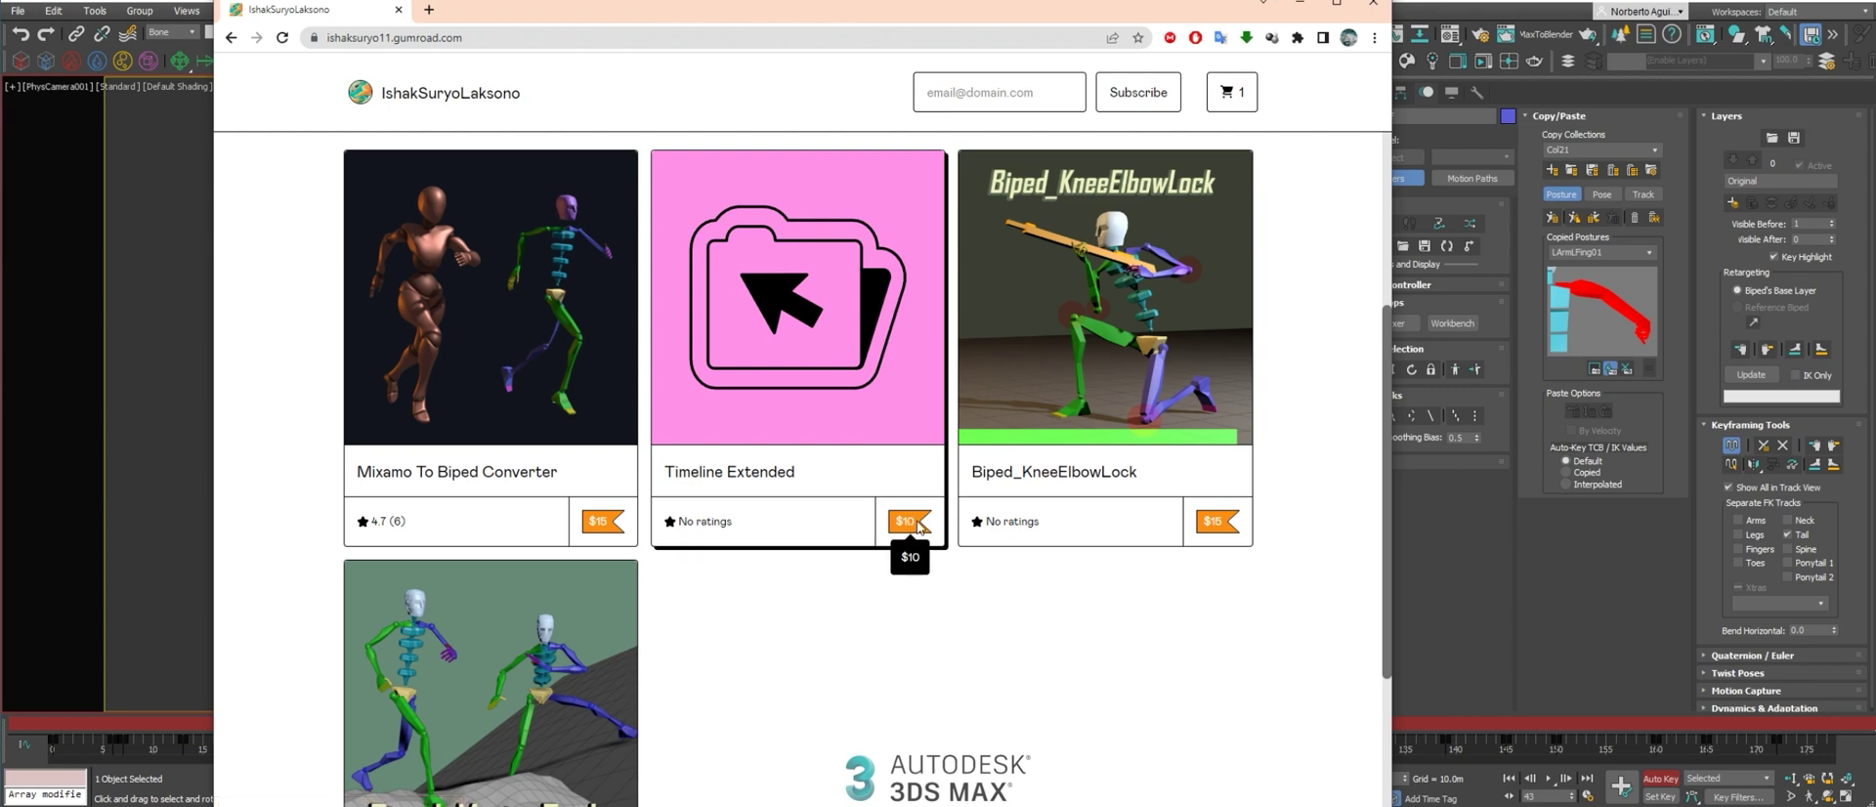
{"action": "left_click_drag", "start_coordinate": [794, 26], "coordinate": [826, 40]}
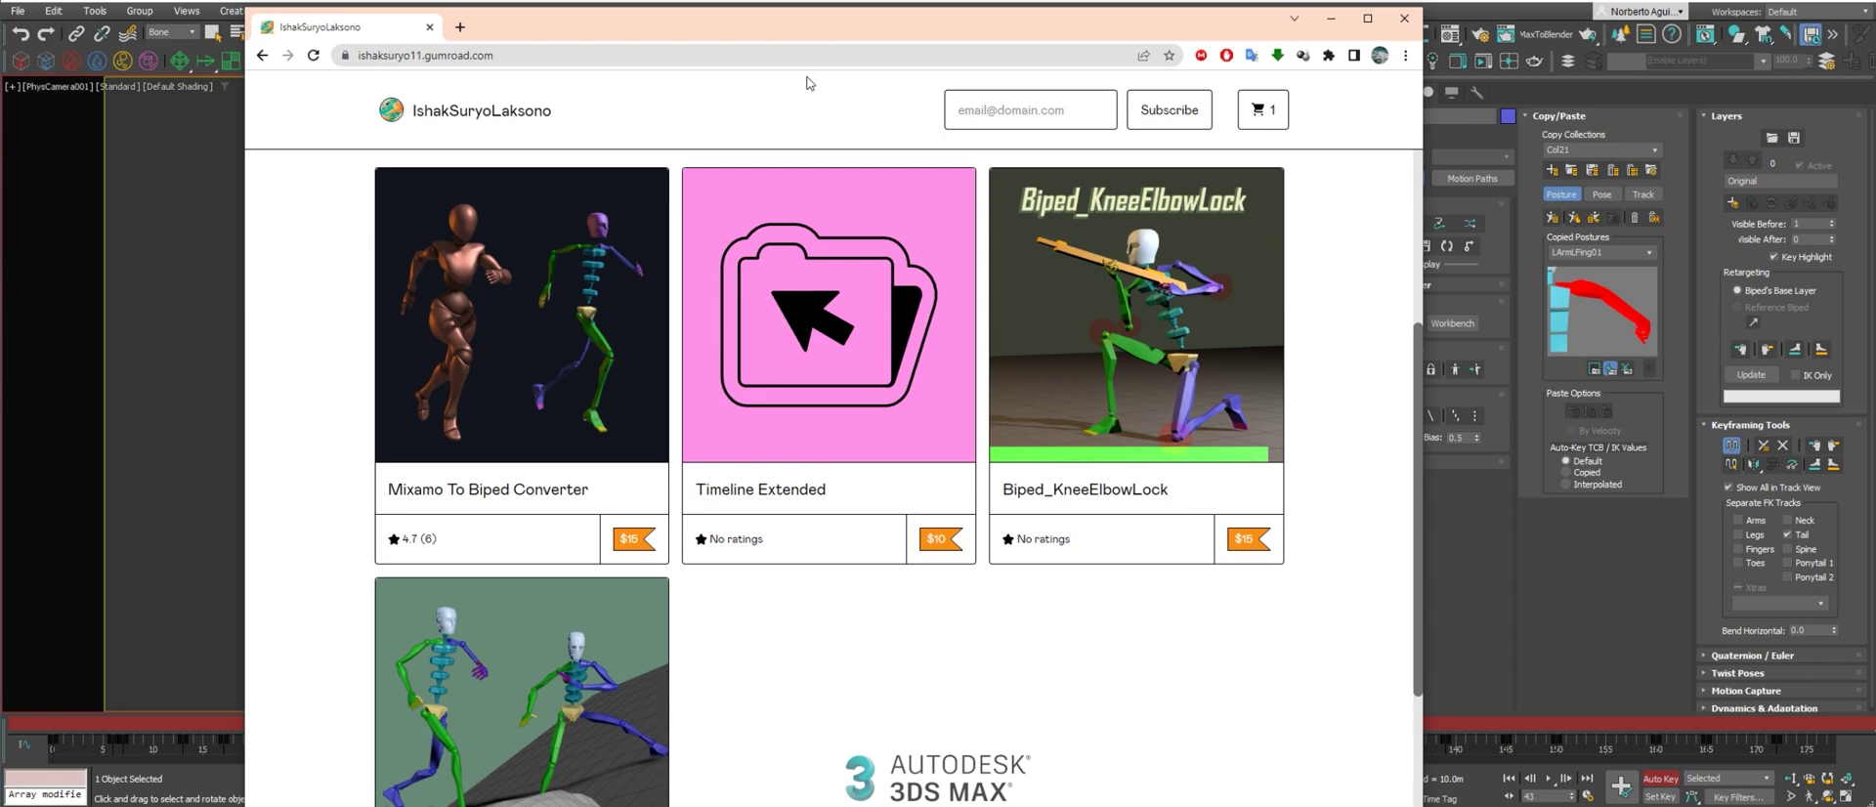
{"action": "scroll", "coordinate": [804, 564], "scroll_direction": "down", "scroll_amount": 3}
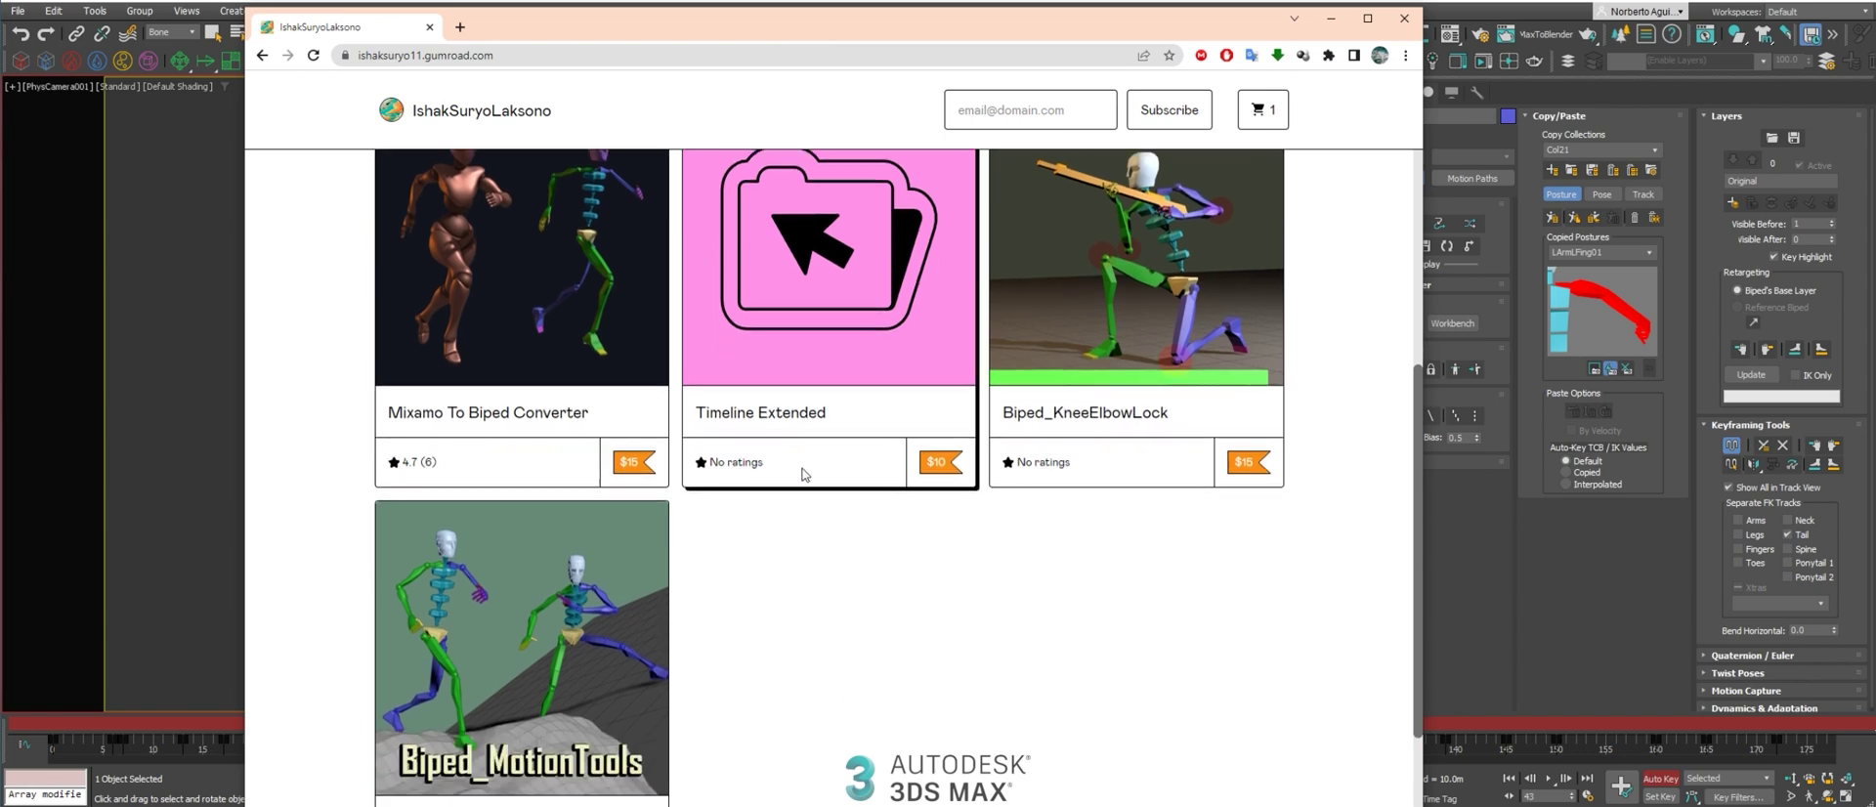
{"action": "scroll", "coordinate": [808, 523], "scroll_direction": "up", "scroll_amount": 4}
{"action": "scroll", "coordinate": [1123, 122], "scroll_direction": "up", "scroll_amount": 2}
- Move the browser window back off the screen to return to 3ds Max and scrub the animation to frame 177
{"action": "left_click_drag", "start_coordinate": [968, 8], "coordinate": [1875, 168]}
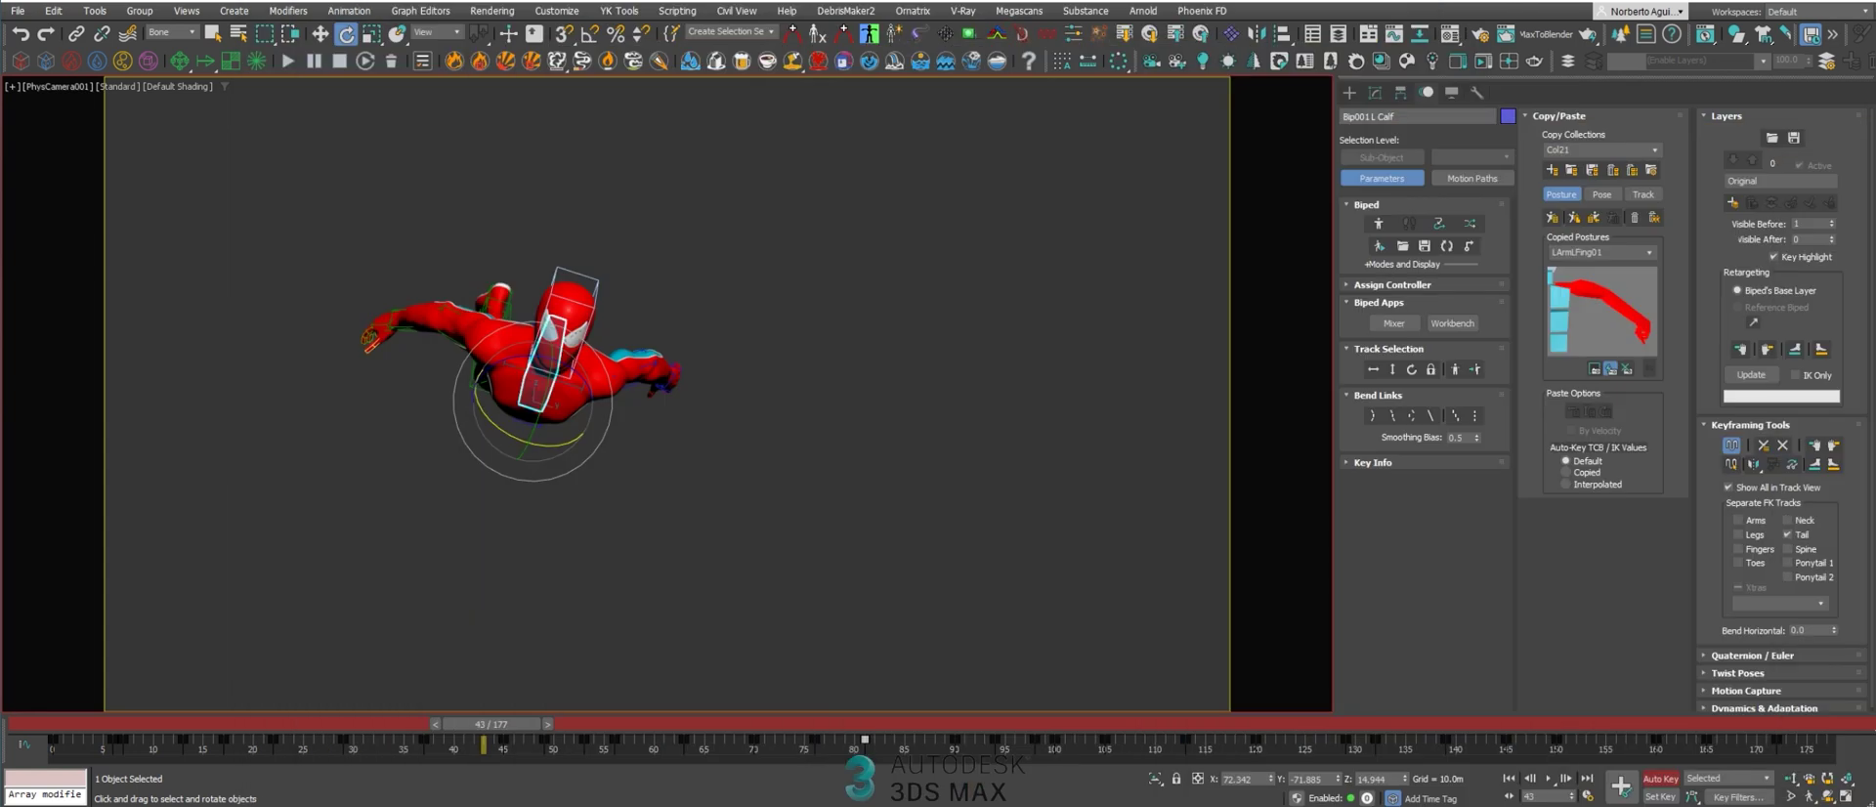
{"action": "left_click_drag", "start_coordinate": [487, 727], "coordinate": [1563, 727]}
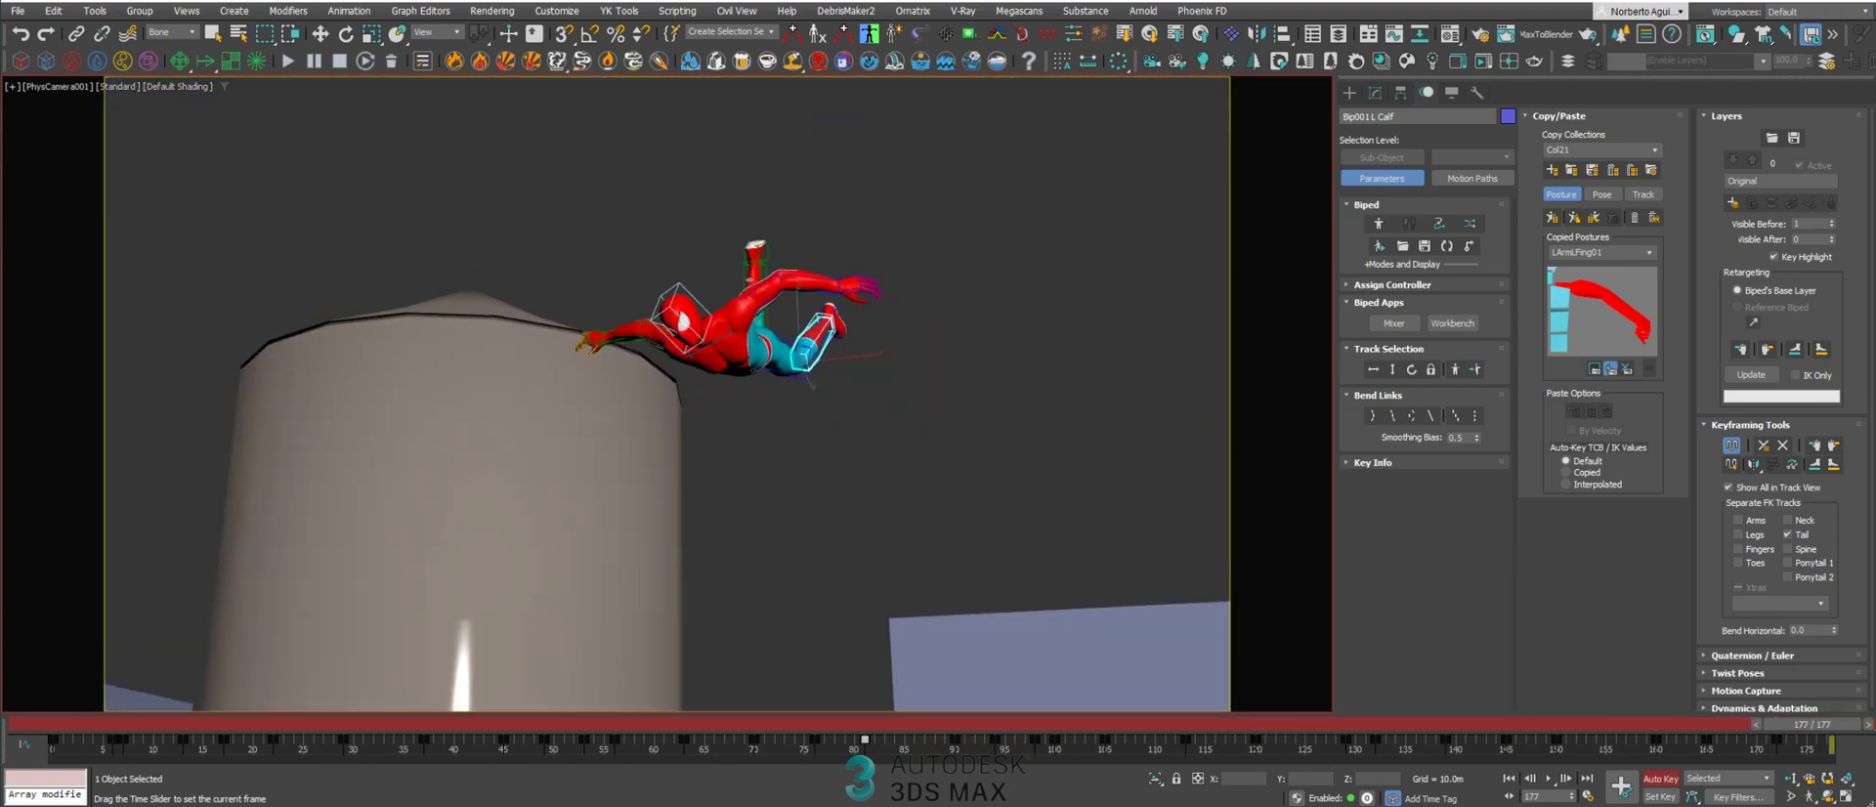